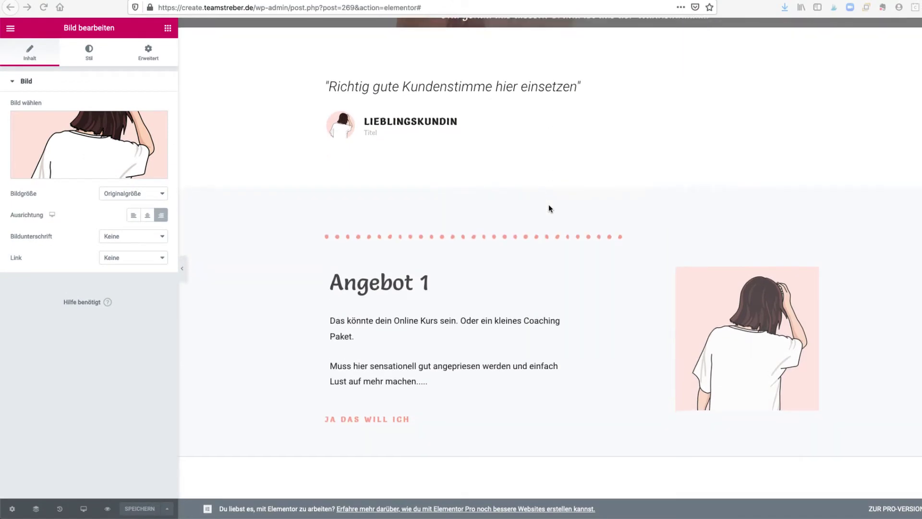
pyautogui.scroll(-10, 405, 273)
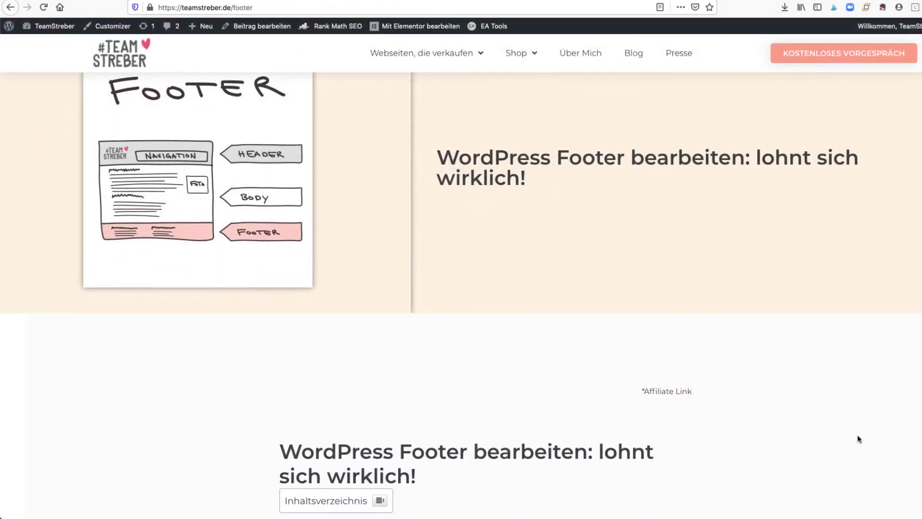
pyautogui.scroll(-10, 858, 438)
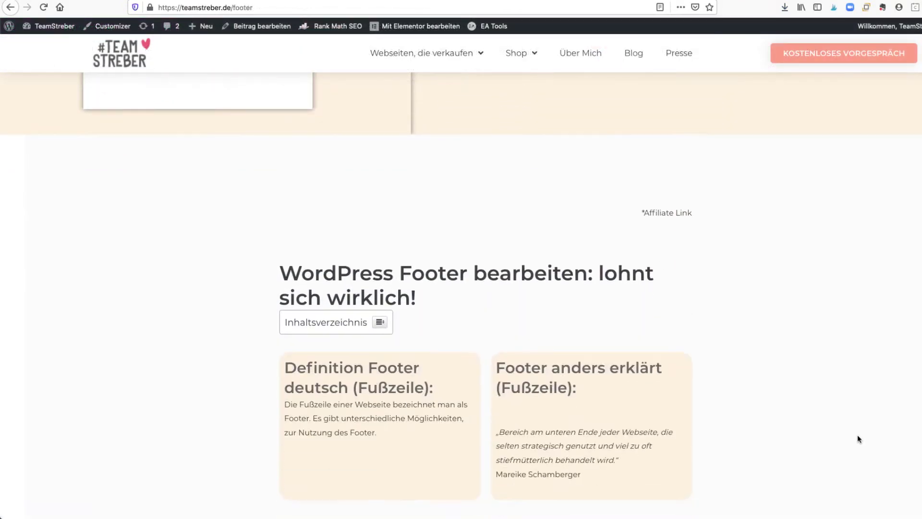
pyautogui.scroll(-10, 858, 438)
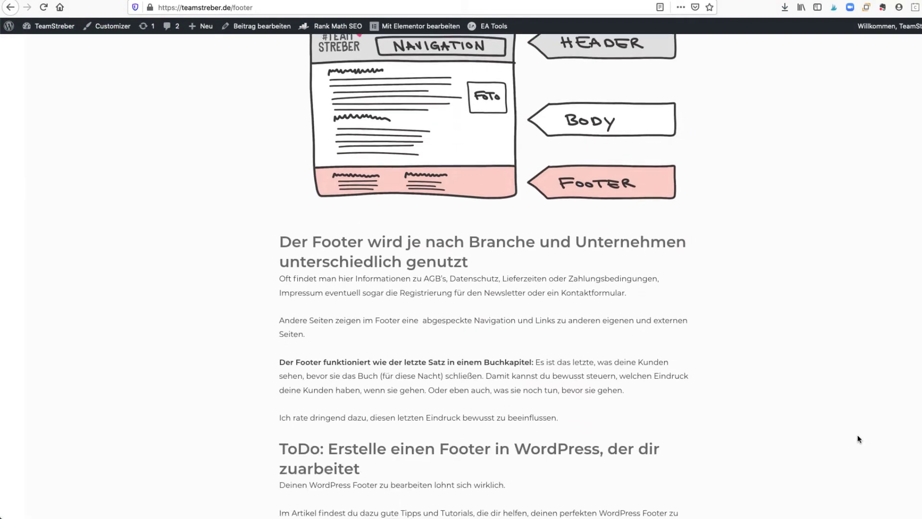
pyautogui.scroll(-6, 859, 438)
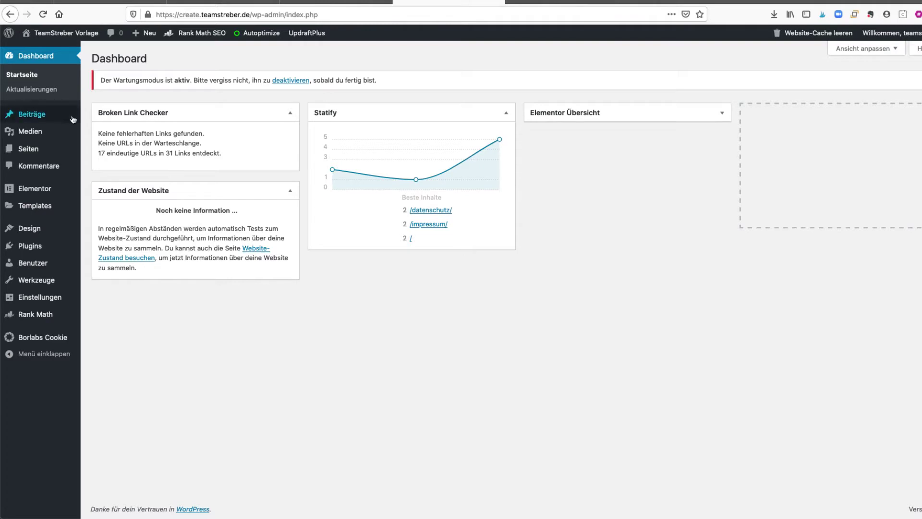
# Save a new page titled "Über mich" and open it for editing in Elementor.
pyautogui.moveTo(143, 37)
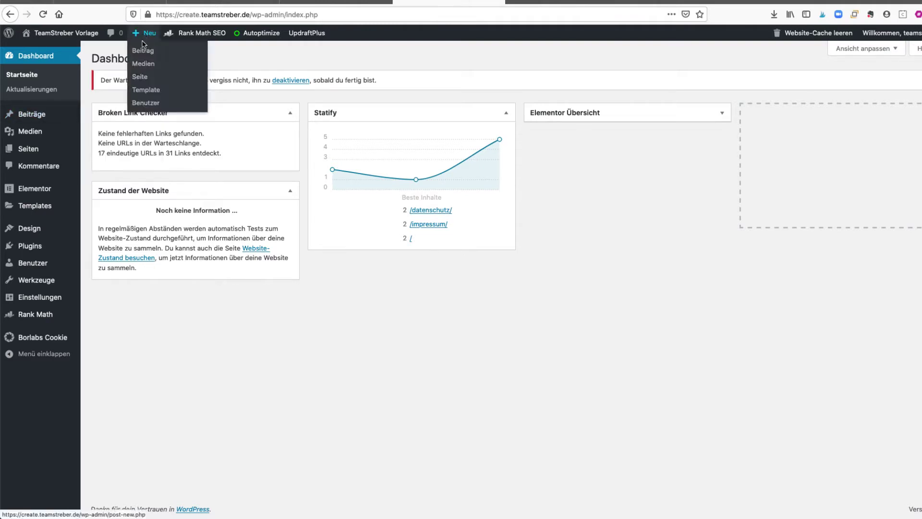
pyautogui.click(151, 77)
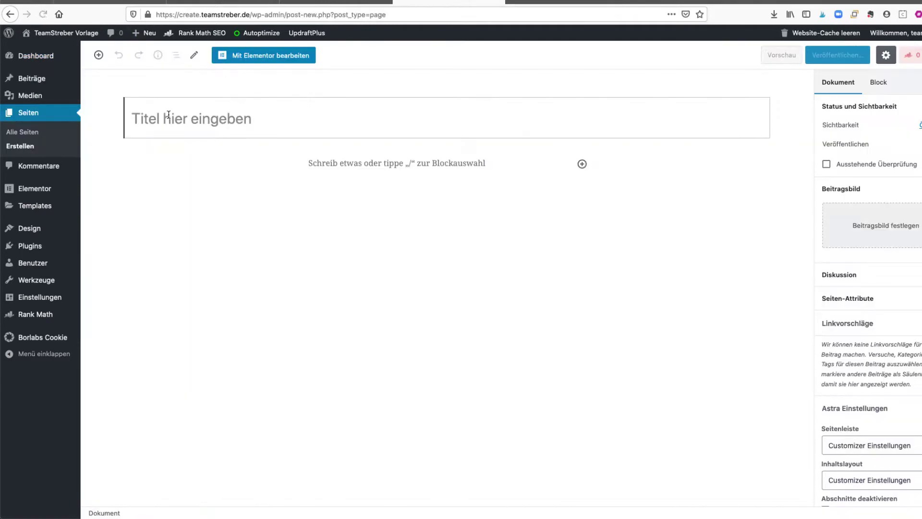
pyautogui.write('Über mich')
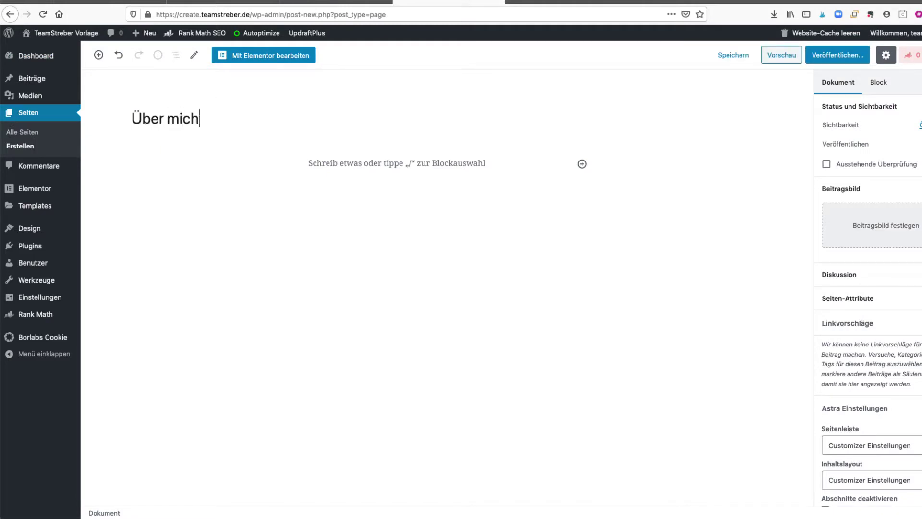
pyautogui.click(727, 59)
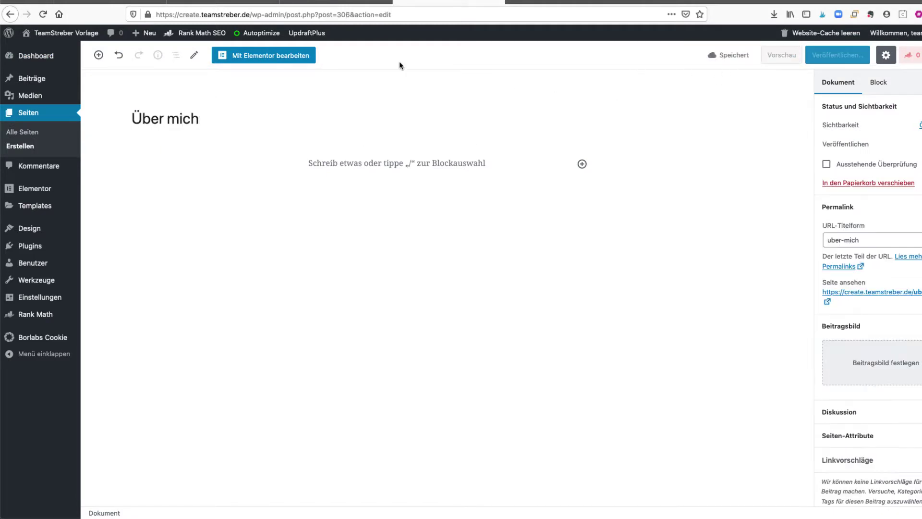
pyautogui.click(266, 57)
pyautogui.click(267, 56)
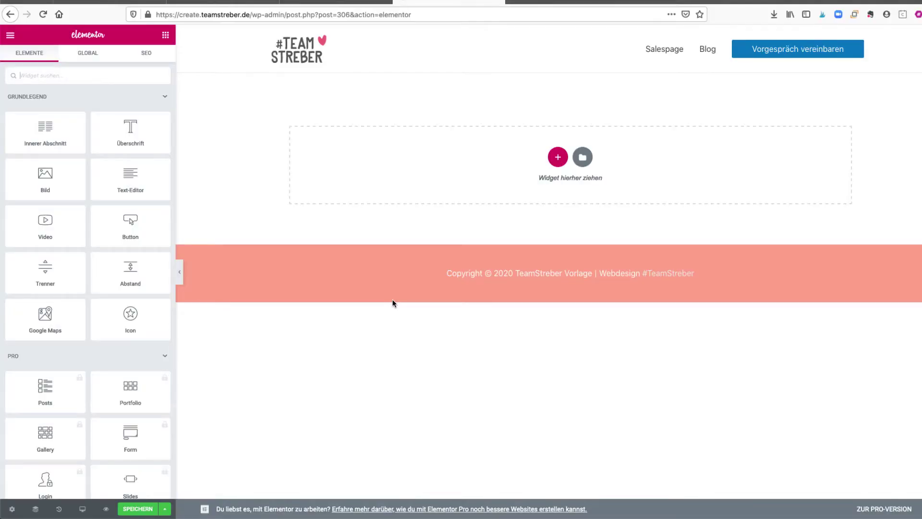
# Search the template library's pages for "about" and look through the matching templates.
pyautogui.click(582, 158)
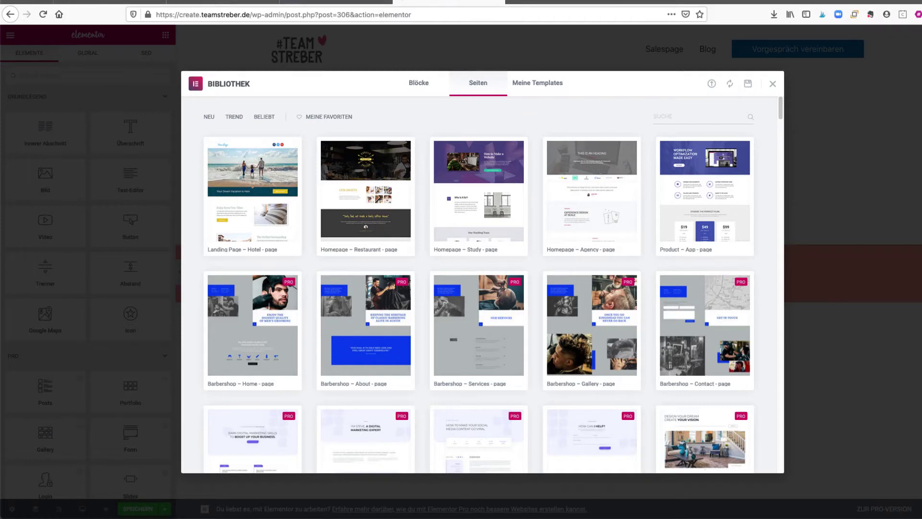
pyautogui.write('abou')
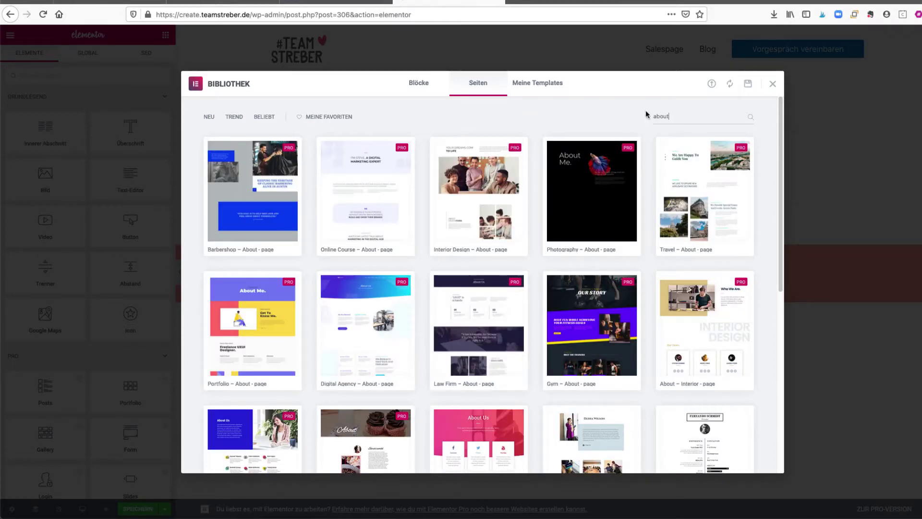
pyautogui.write('t')
pyautogui.scroll(-5, 454, 247)
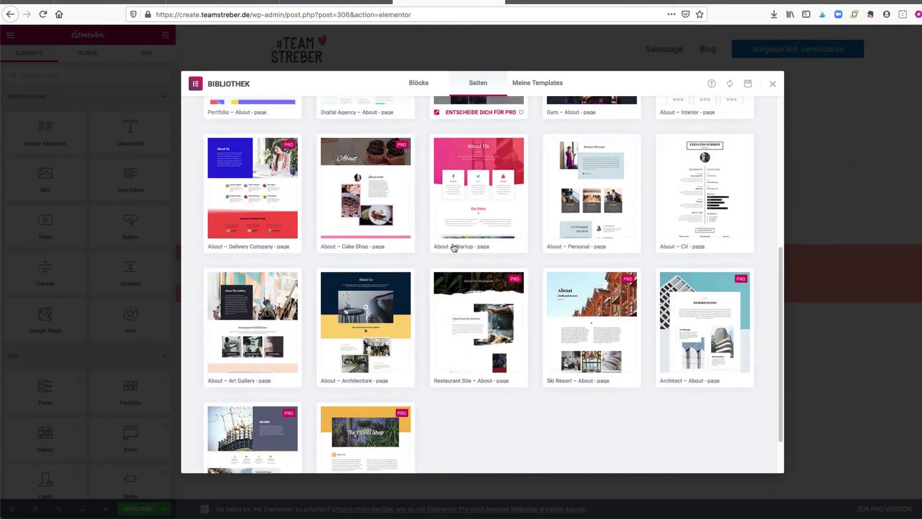
pyautogui.scroll(-1, 454, 247)
pyautogui.scroll(6, 454, 248)
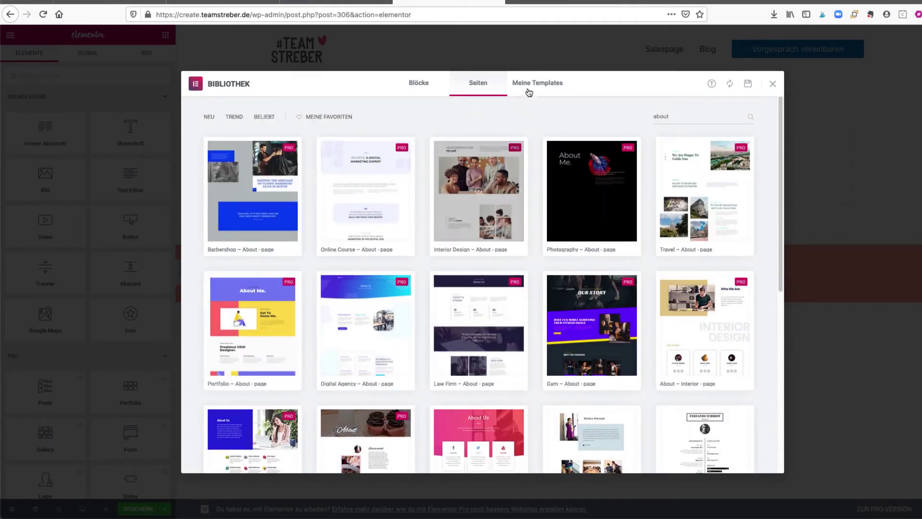
# Insert the saved template "Über mich #TeamStreber" into the page without importing its document settings.
pyautogui.click(529, 89)
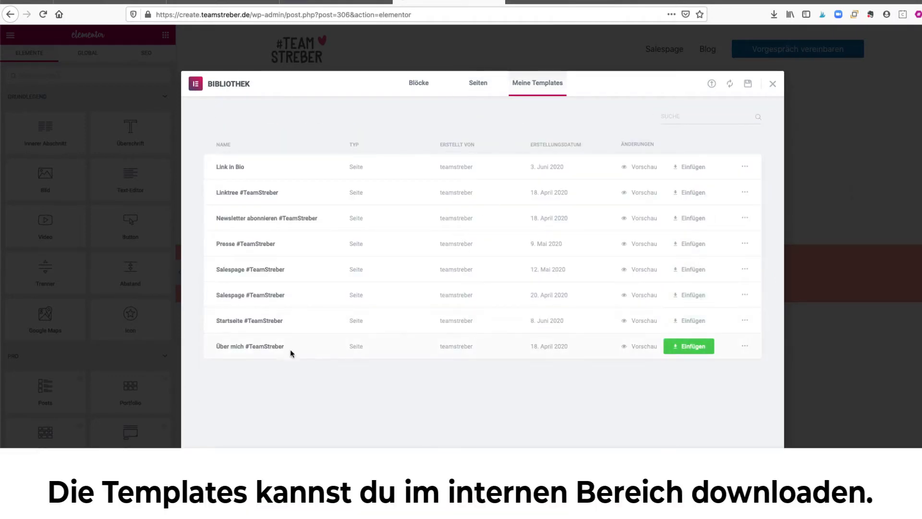
pyautogui.click(692, 346)
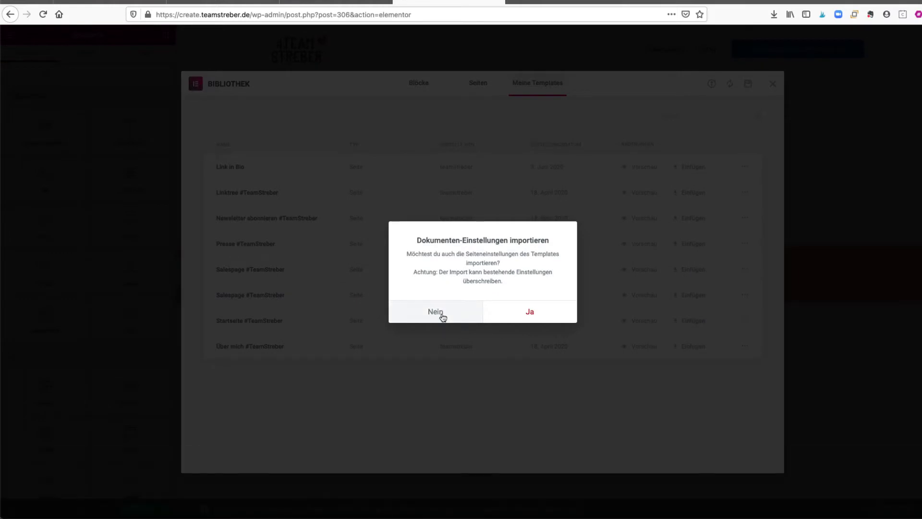
pyautogui.click(439, 313)
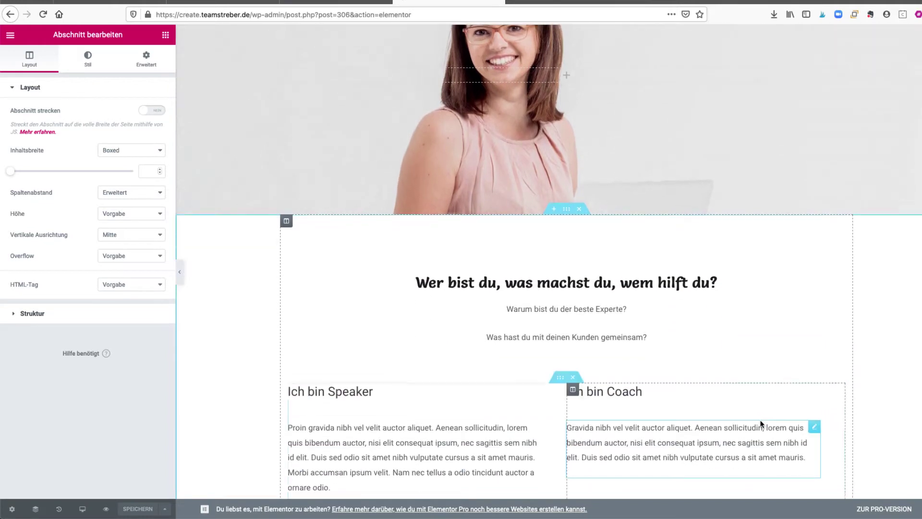
# Review the inserted template's sections from the portrait header down to the call to action.
pyautogui.scroll(-2, 760, 424)
pyautogui.scroll(5, 760, 423)
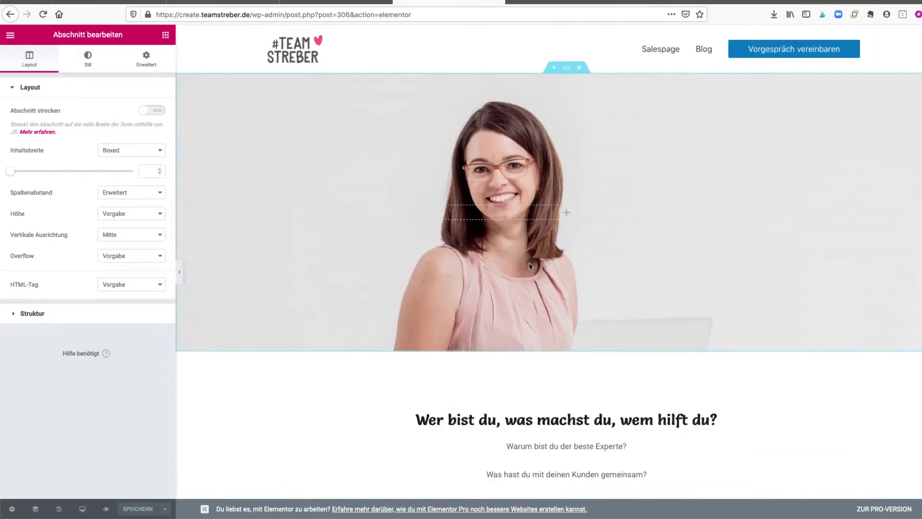
pyautogui.scroll(-6, 597, 307)
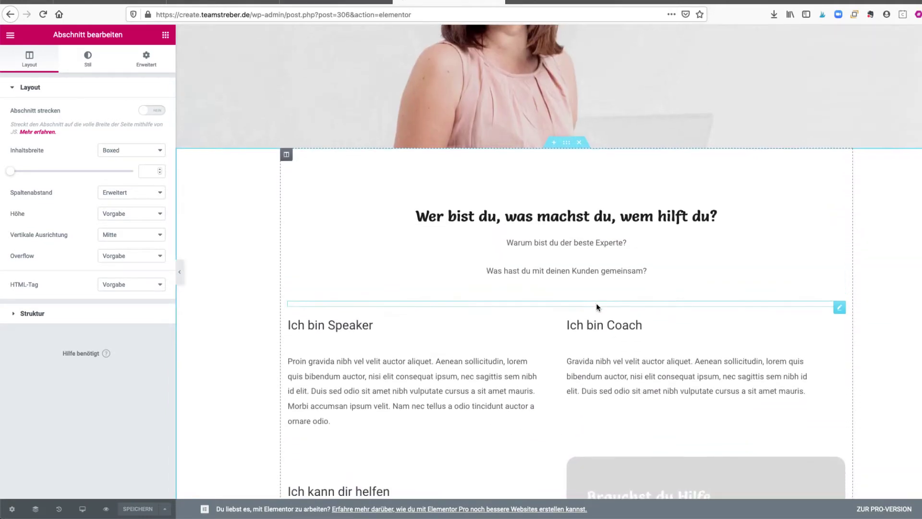
pyautogui.scroll(-5, 597, 307)
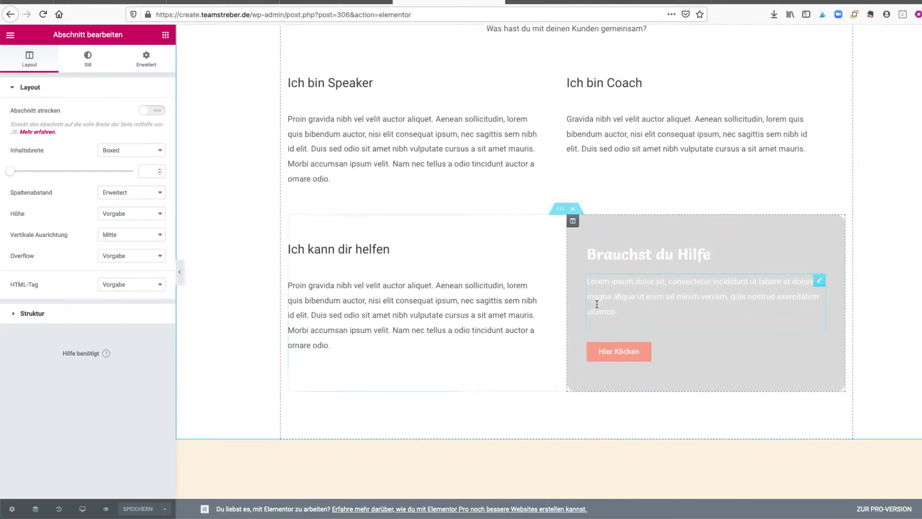
pyautogui.scroll(-7, 605, 291)
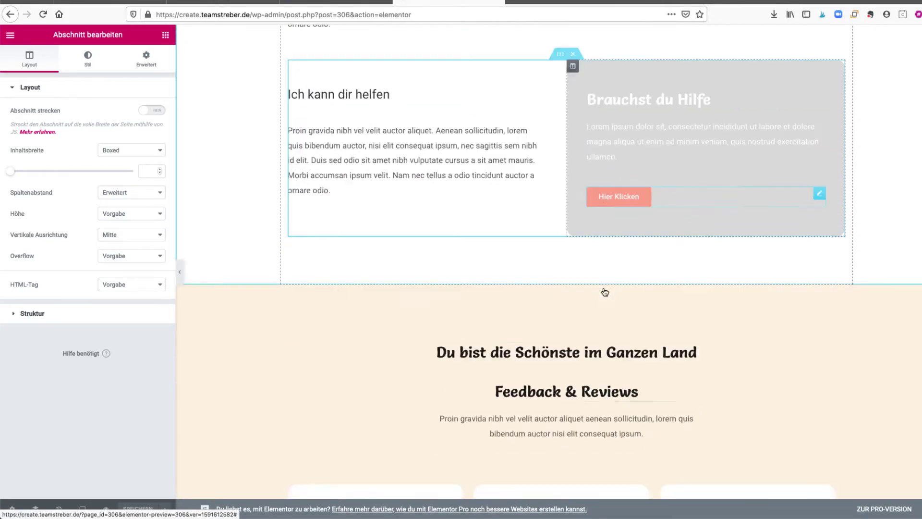
pyautogui.scroll(-10, 604, 291)
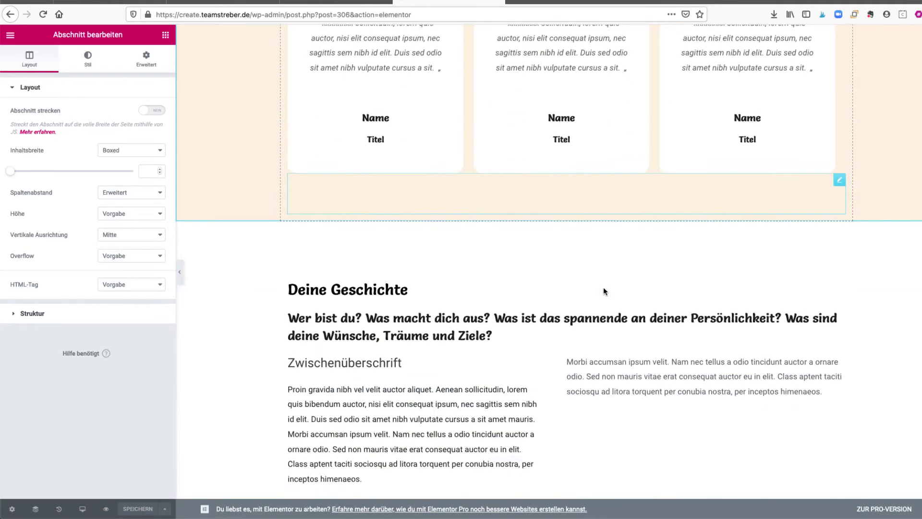
pyautogui.scroll(-5, 604, 291)
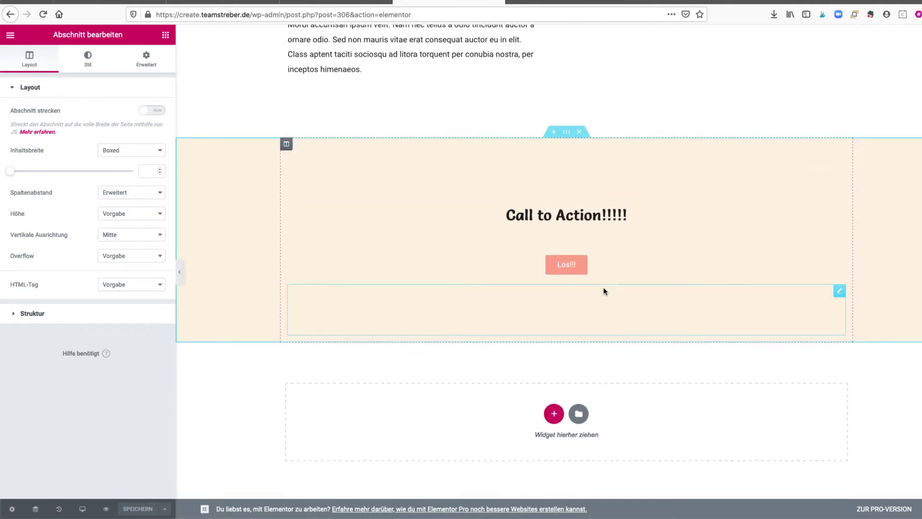
pyautogui.scroll(2, 603, 291)
pyautogui.scroll(20, 604, 291)
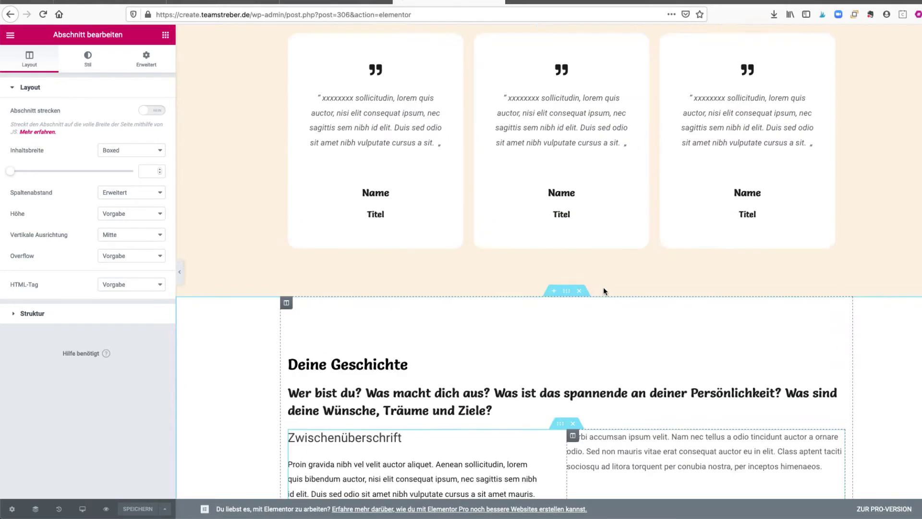
pyautogui.scroll(2, 604, 291)
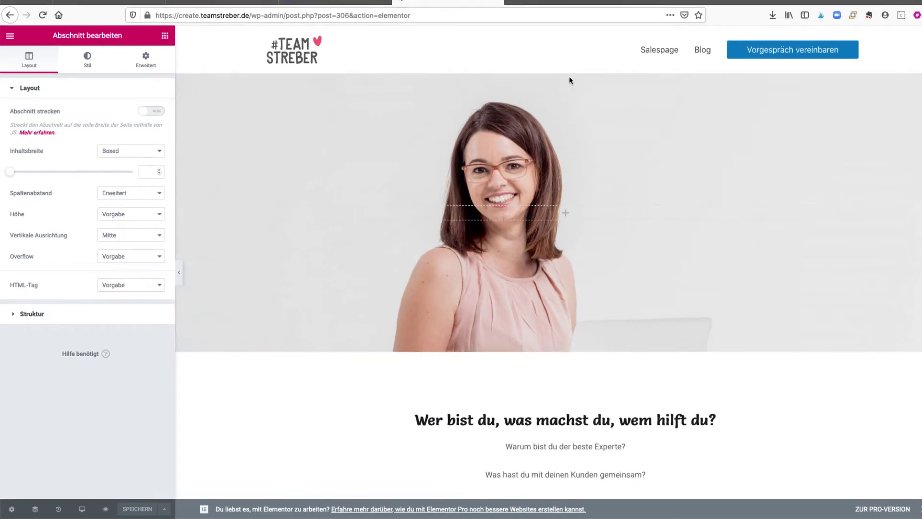
# Open the background style of the portrait header section and browse the media library for its image without replacing it.
pyautogui.click(565, 71)
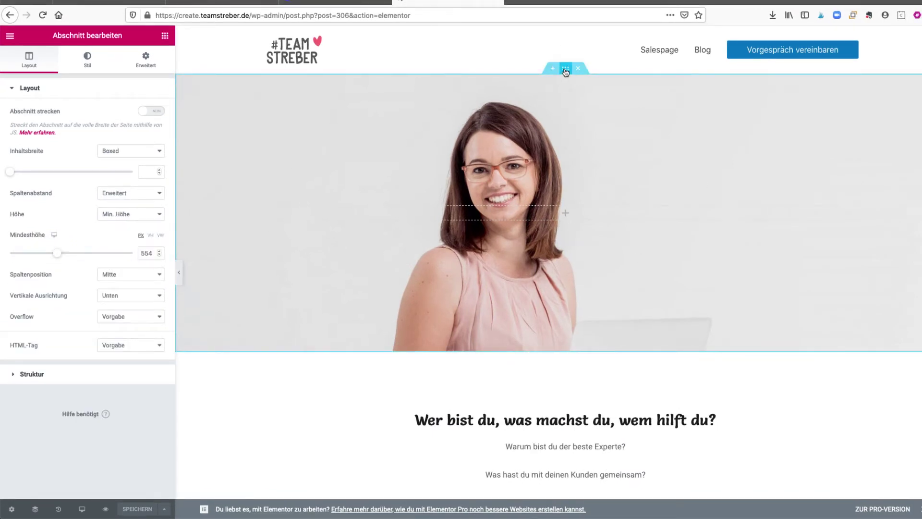
pyautogui.click(87, 71)
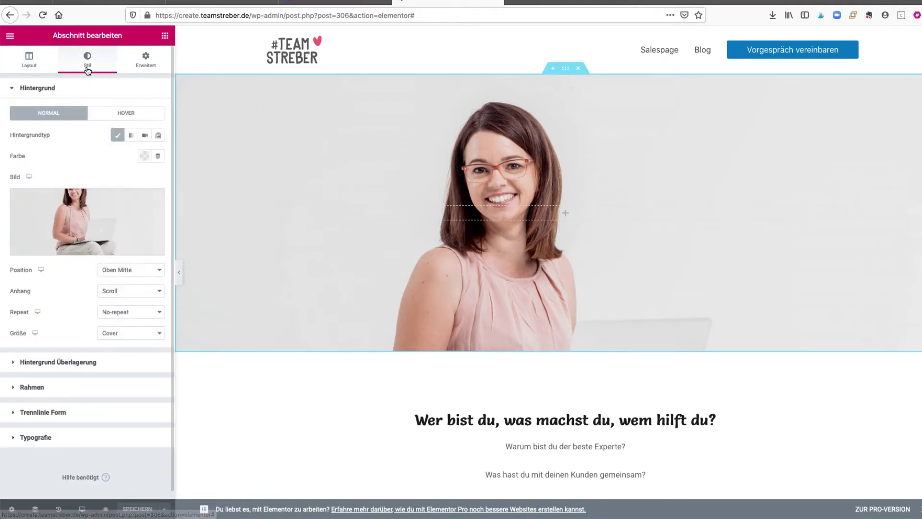
pyautogui.click(58, 213)
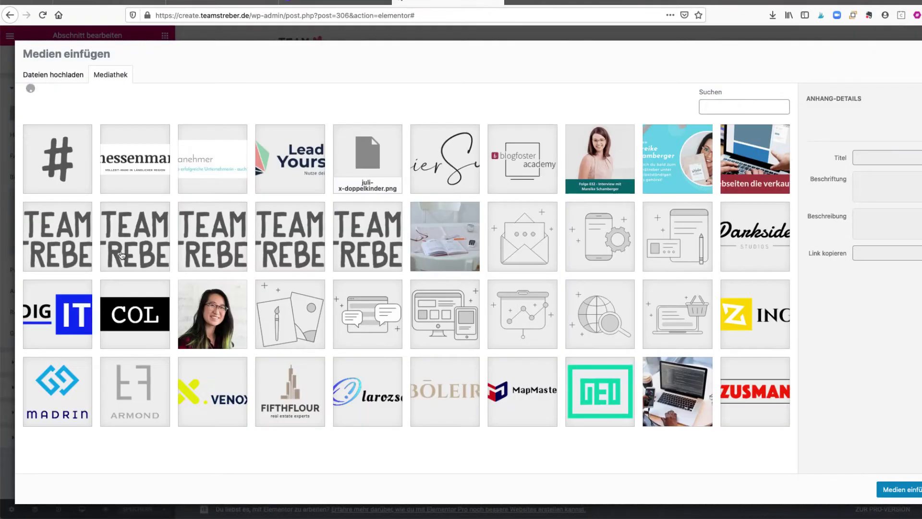
pyautogui.scroll(-5, 122, 255)
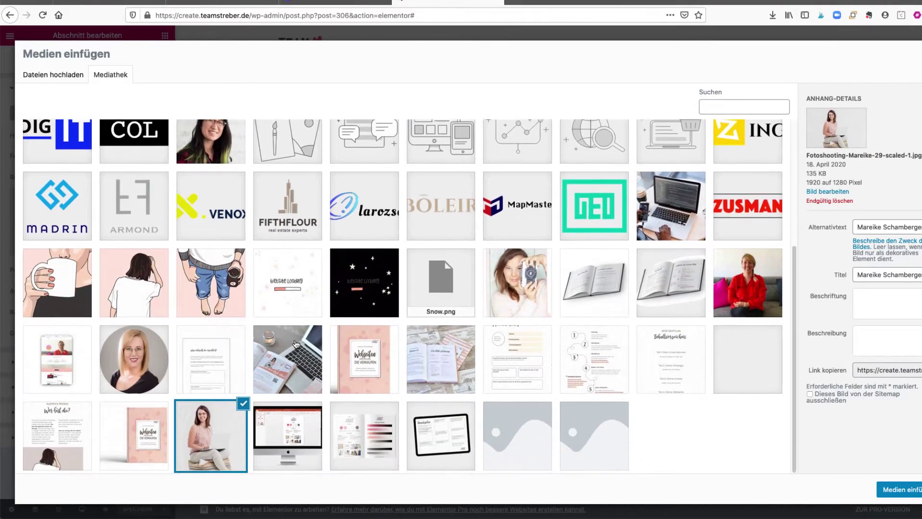
pyautogui.press('Escape')
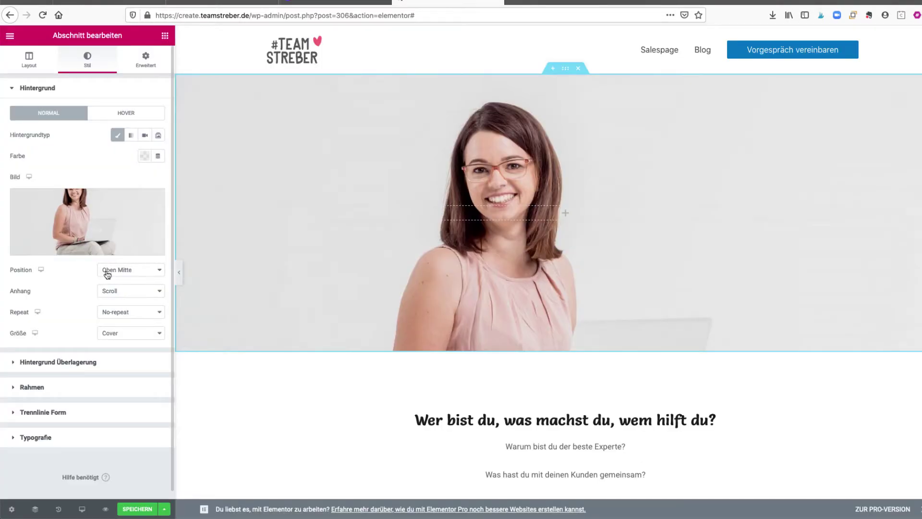
# Set the header section's background image position to Unten Rechts and check it in the mobile preview before returning to desktop.
pyautogui.click(114, 272)
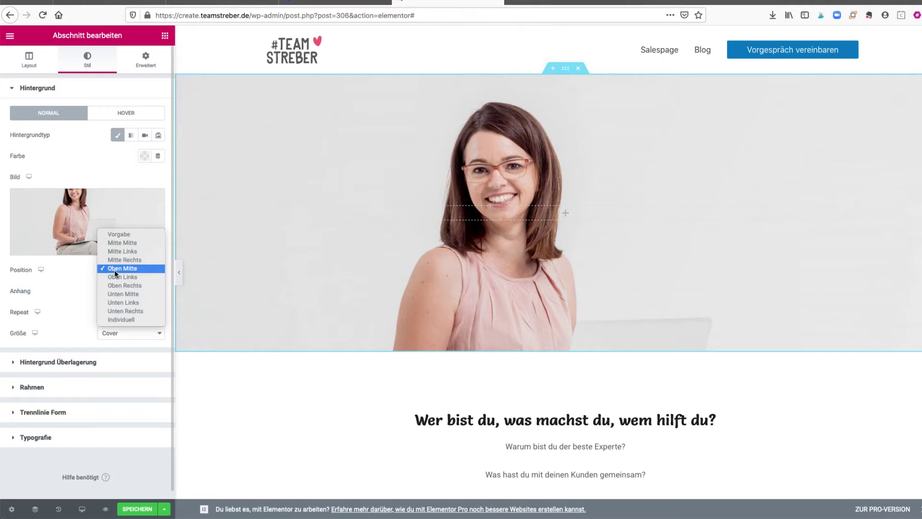
pyautogui.click(134, 310)
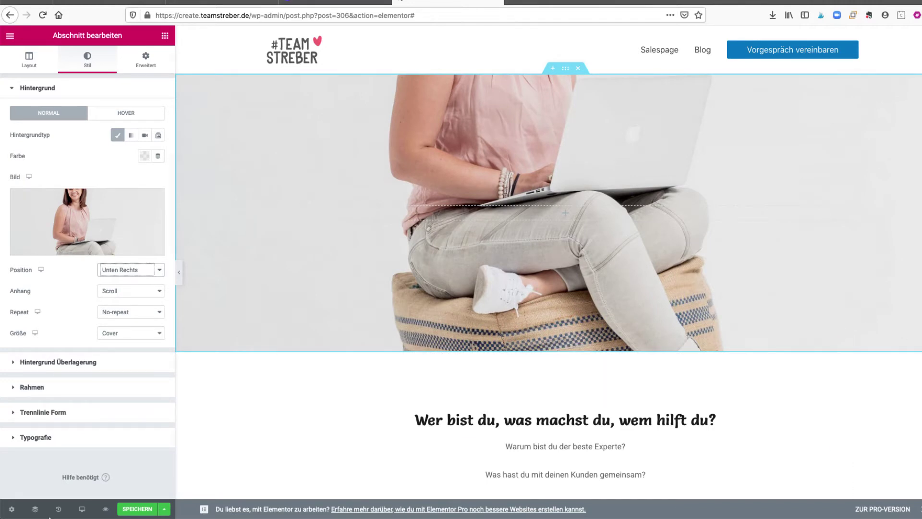
pyautogui.click(82, 508)
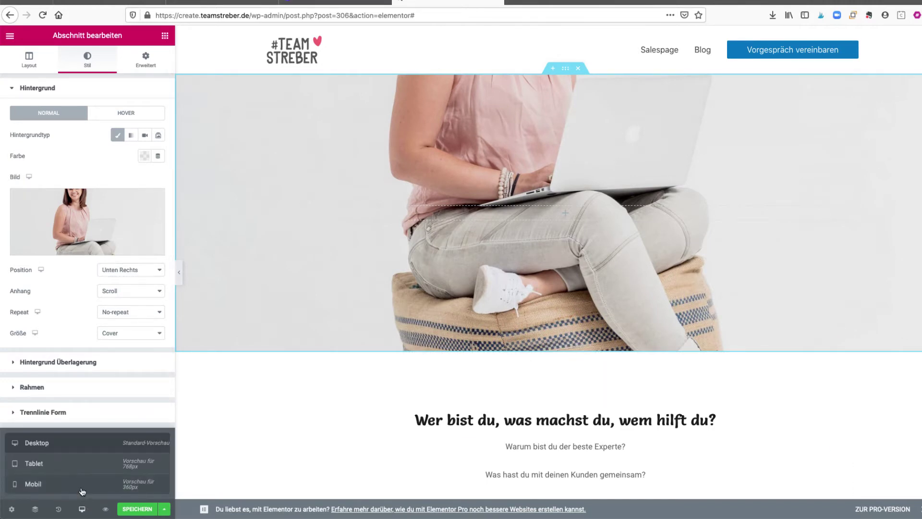
pyautogui.click(82, 489)
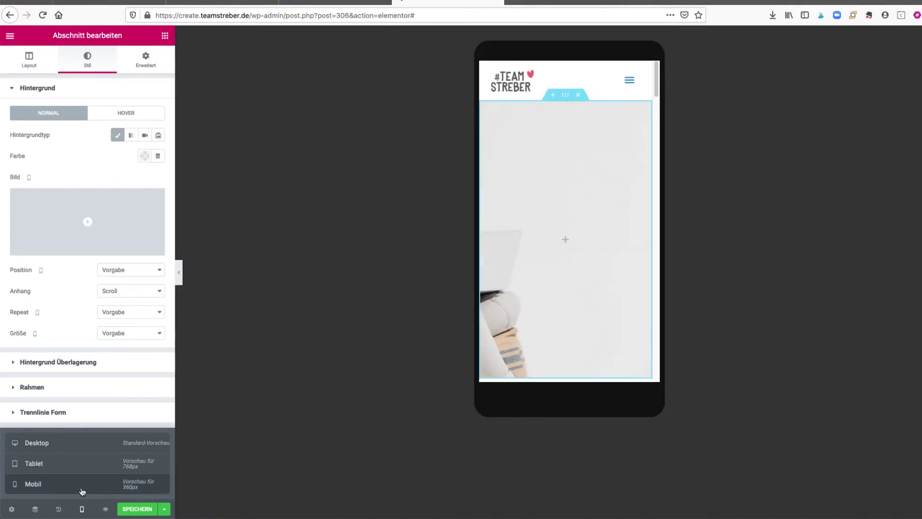
pyautogui.click(72, 440)
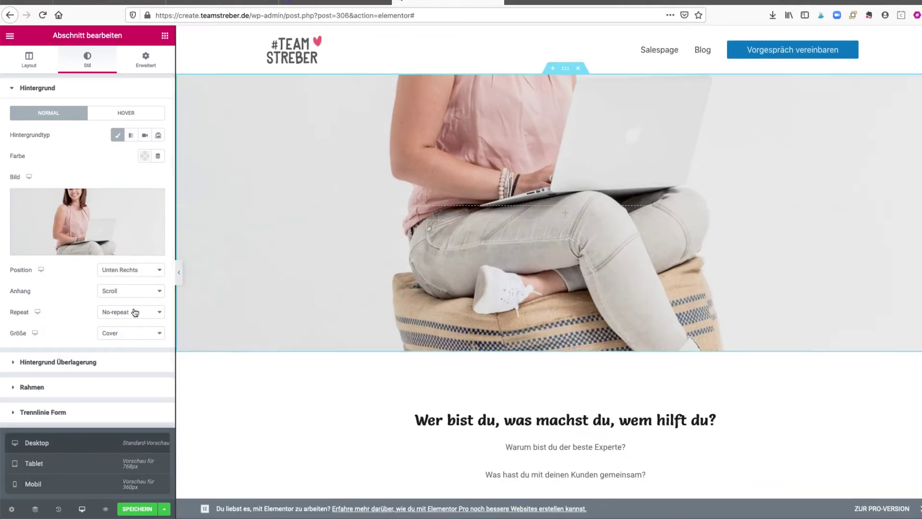
# Set the header section's background image position to Oben Mitte and save it after checking the mobile preview.
pyautogui.click(120, 269)
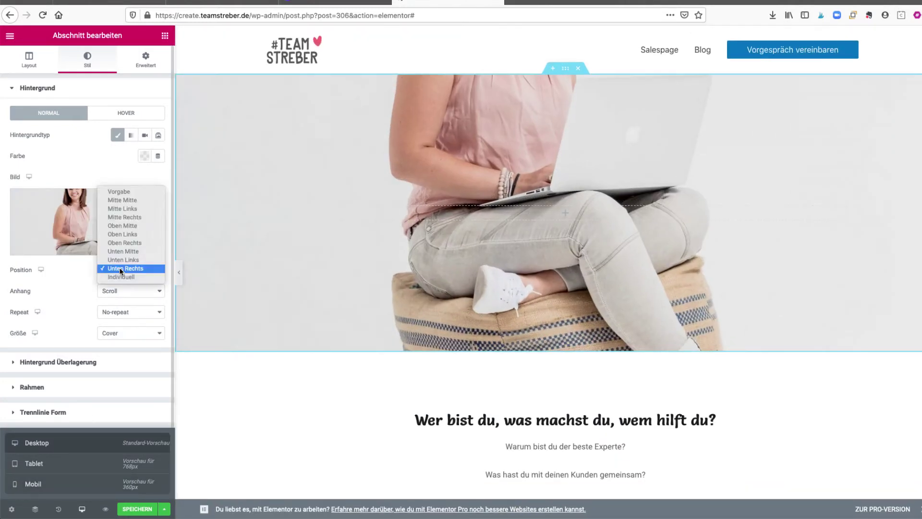
pyautogui.click(120, 227)
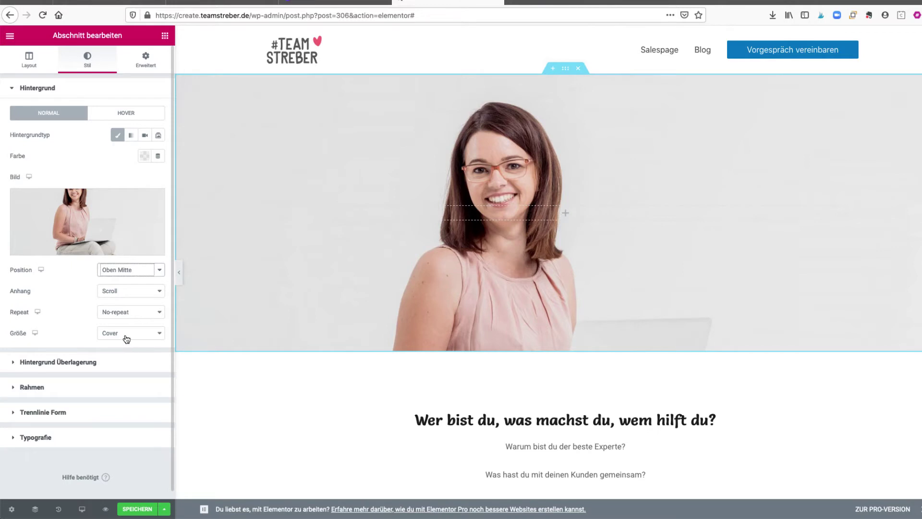
pyautogui.click(83, 510)
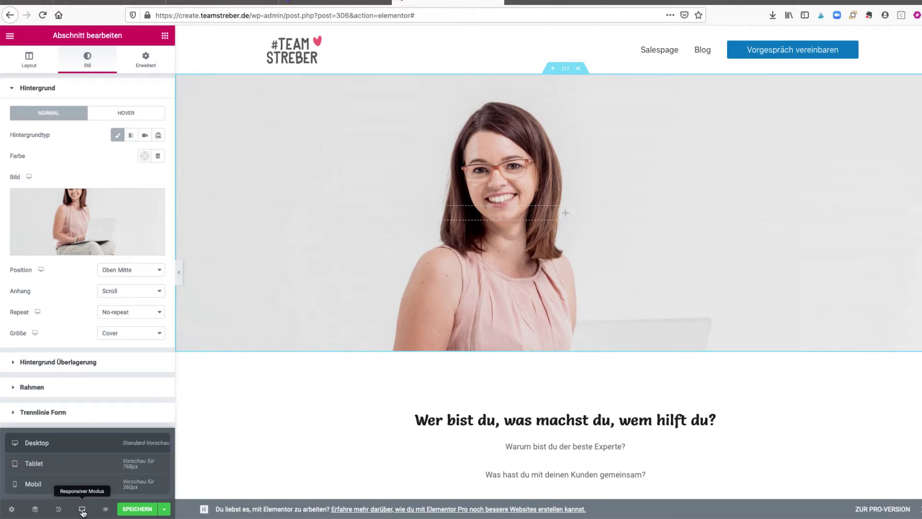
pyautogui.click(83, 486)
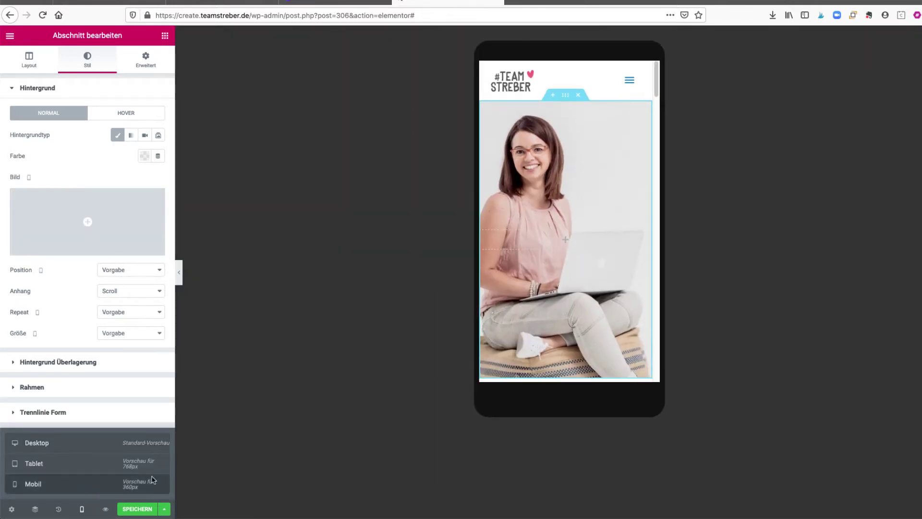
pyautogui.scroll(-5, 539, 373)
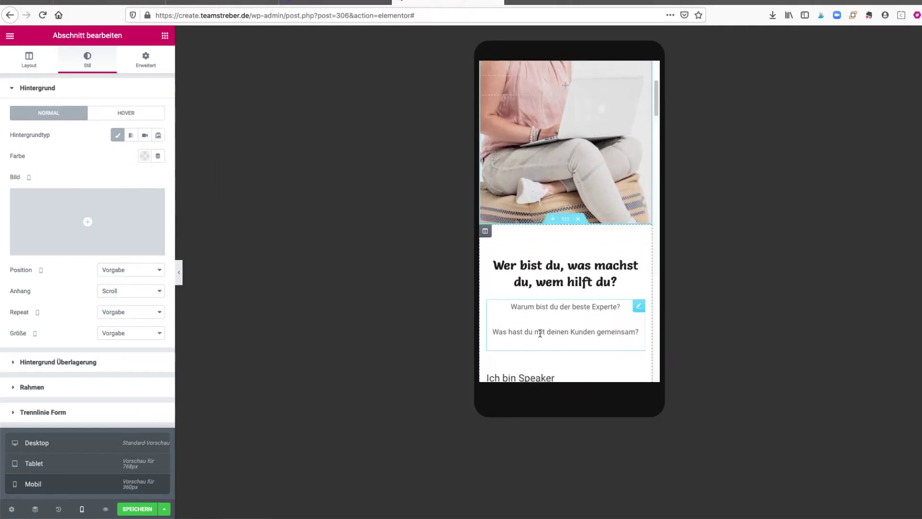
pyautogui.scroll(5, 539, 332)
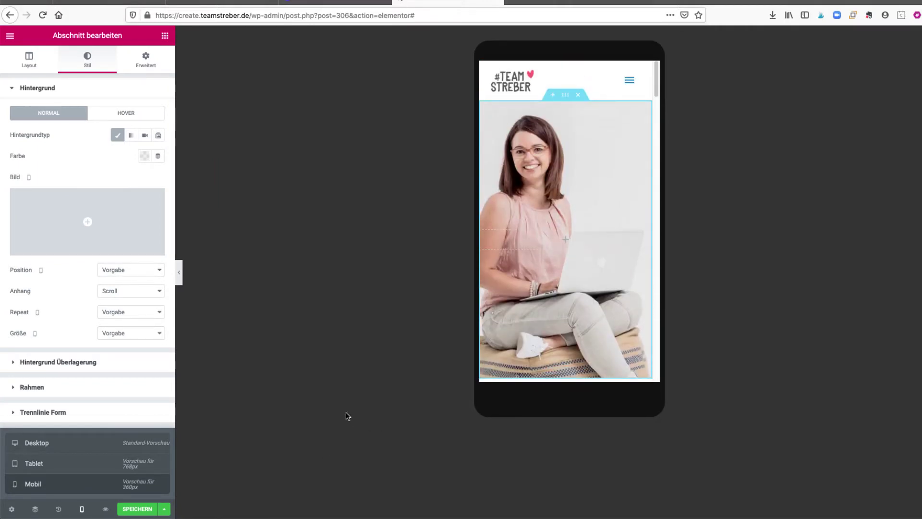
pyautogui.click(137, 509)
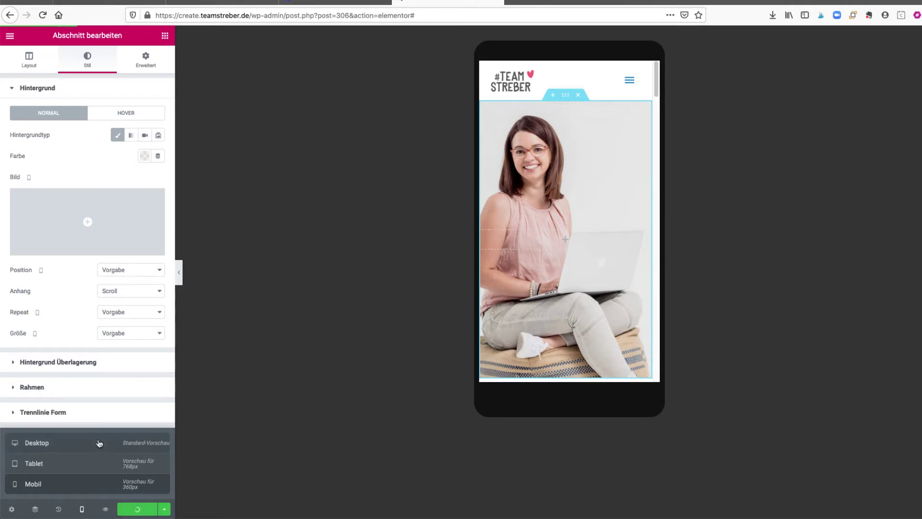
pyautogui.click(98, 442)
# Delete the text block with the expert and customer questions below the heading "Wer bist du, was machst du, wem hilft du?".
pyautogui.scroll(-4, 357, 445)
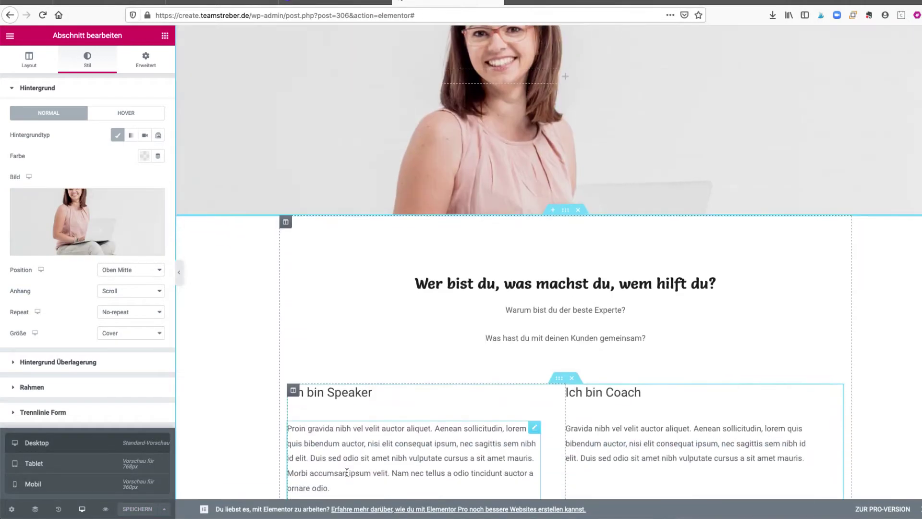
pyautogui.scroll(-3, 358, 441)
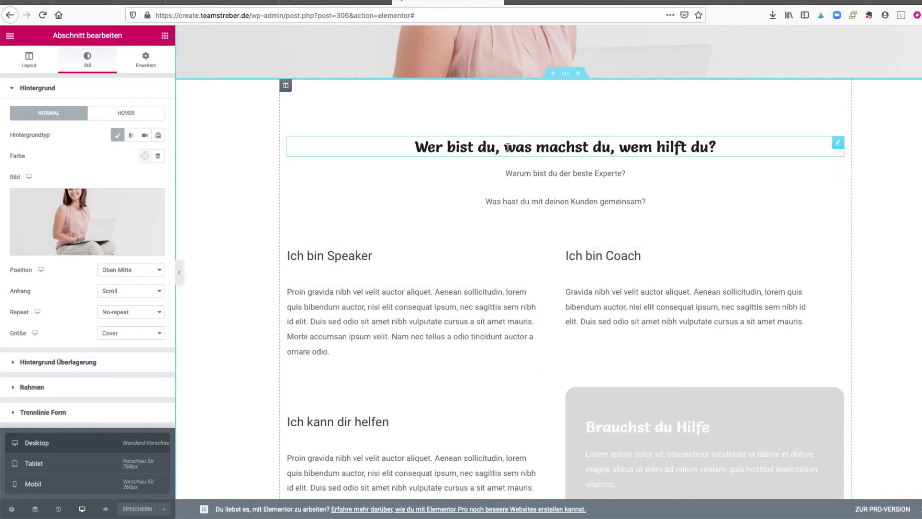
pyautogui.click(506, 148)
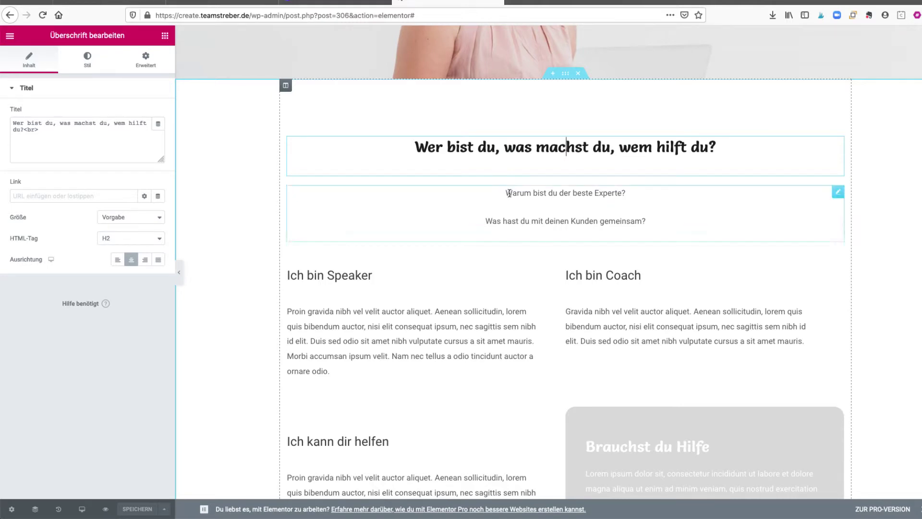
pyautogui.scroll(-1, 519, 192)
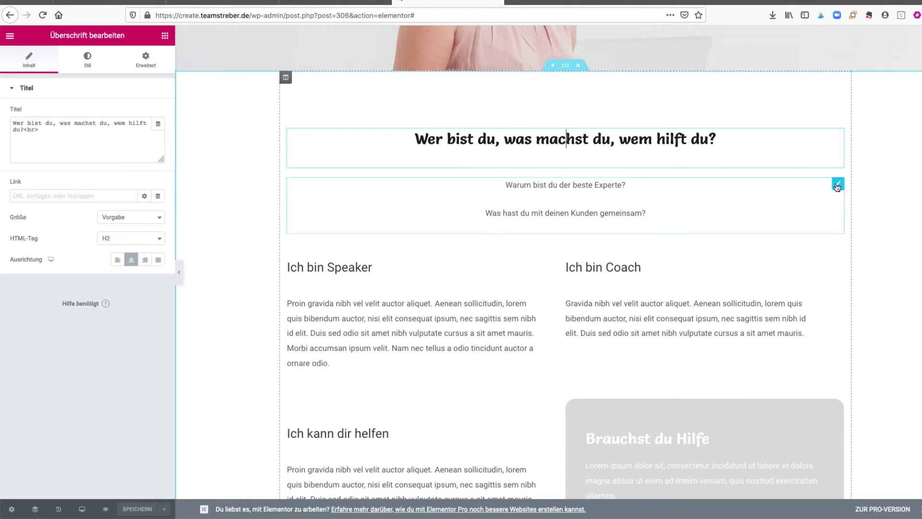
pyautogui.rightClick(836, 195)
pyautogui.click(862, 329)
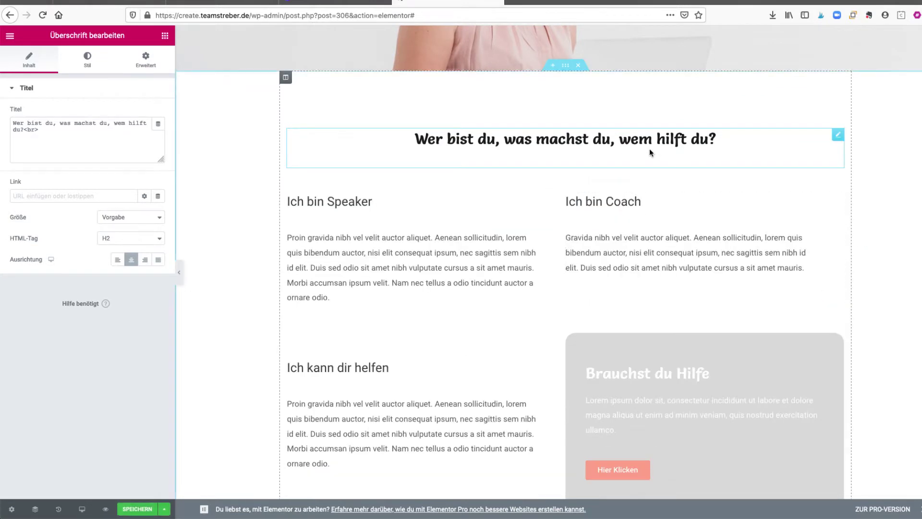
# Replace the main heading with "Ich bin", the owner's first name and ", Webdesignerin für Webseiten, die verkaufen".
pyautogui.tripleClick(635, 141)
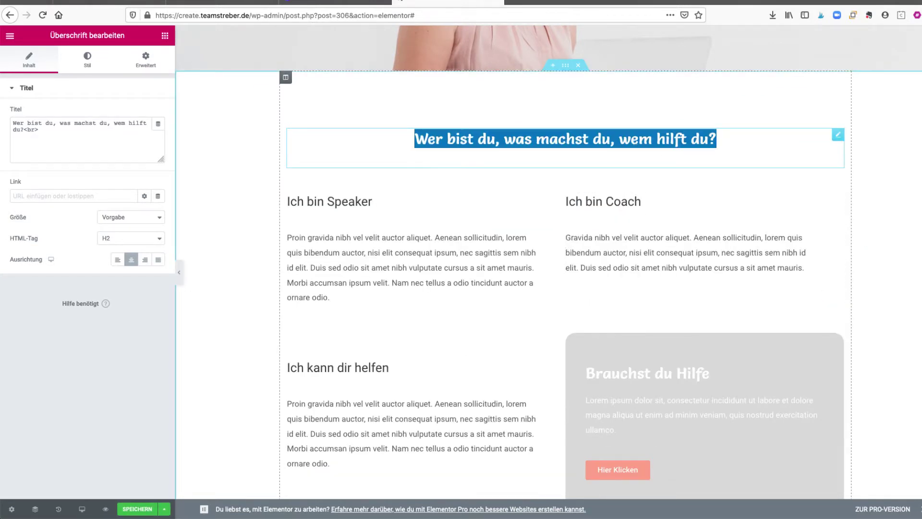
pyautogui.write('Ich bin Mareike, We')
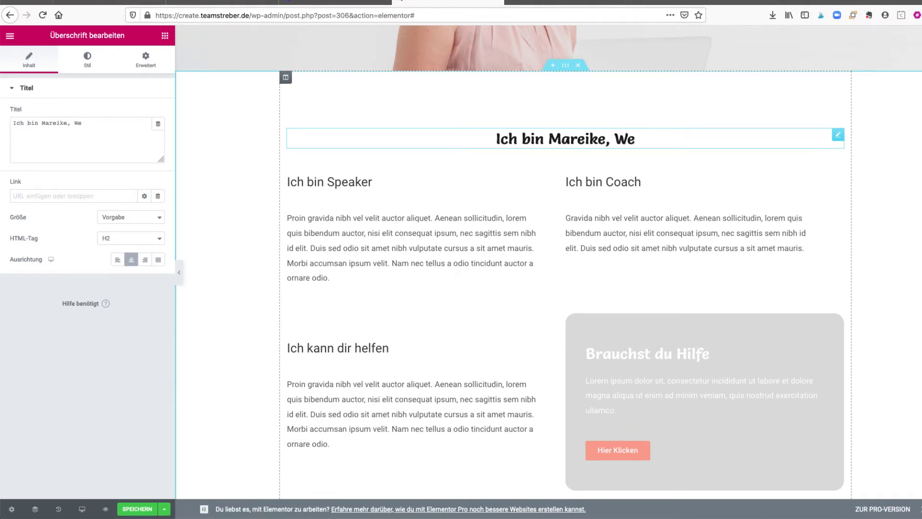
pyautogui.write('bdesignerin für Webseiten, die verkaufen')
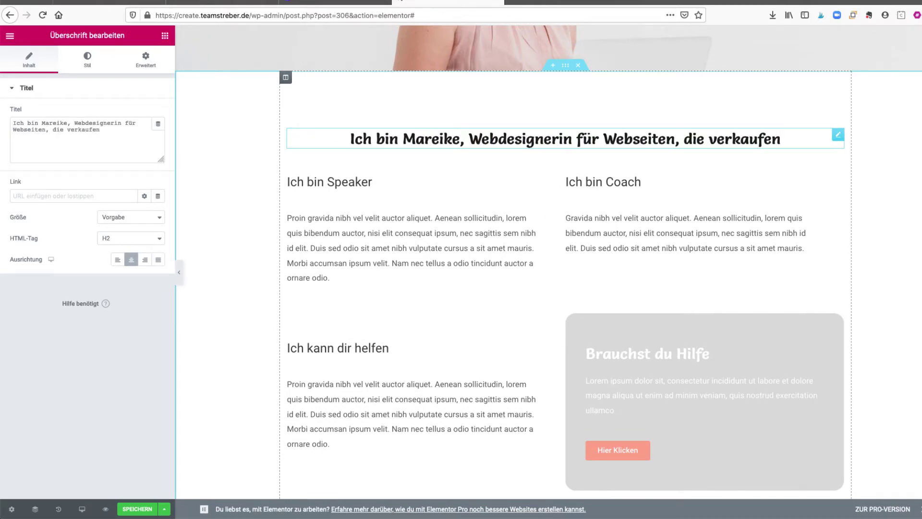
# Open the "Ich bin Speaker" heading and its paragraph for editing and select the paragraph's entire placeholder text.
pyautogui.scroll(-1, 546, 195)
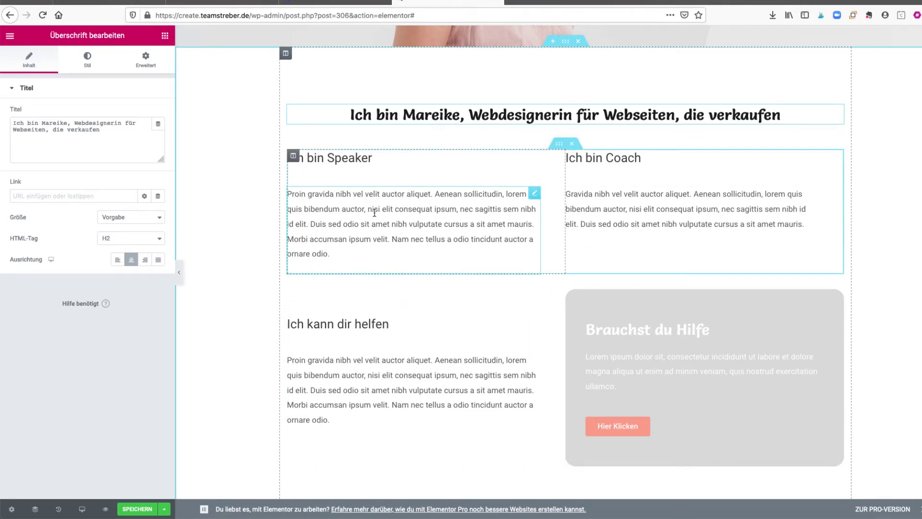
pyautogui.click(326, 162)
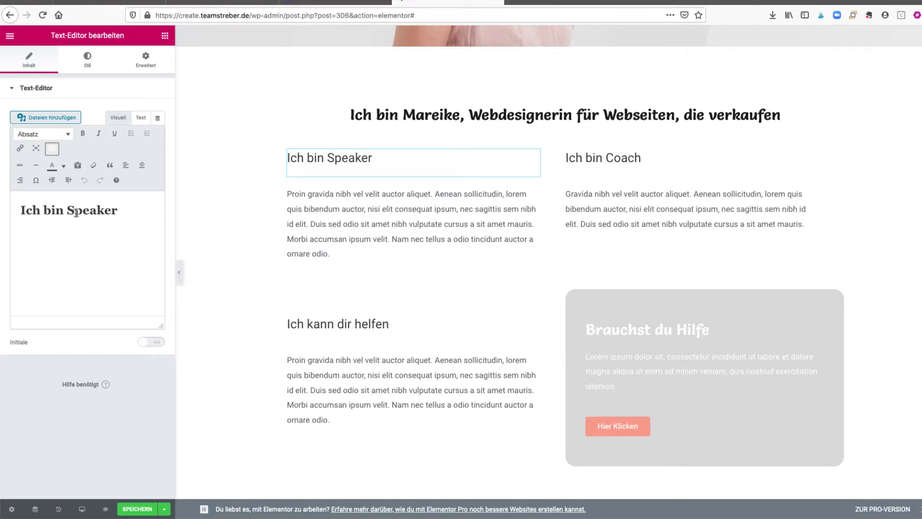
pyautogui.click(302, 238)
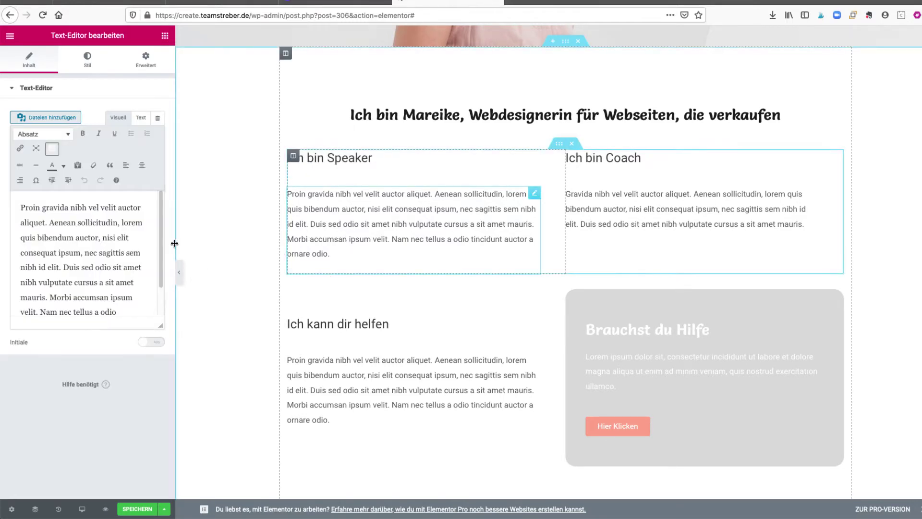
pyautogui.click(58, 247)
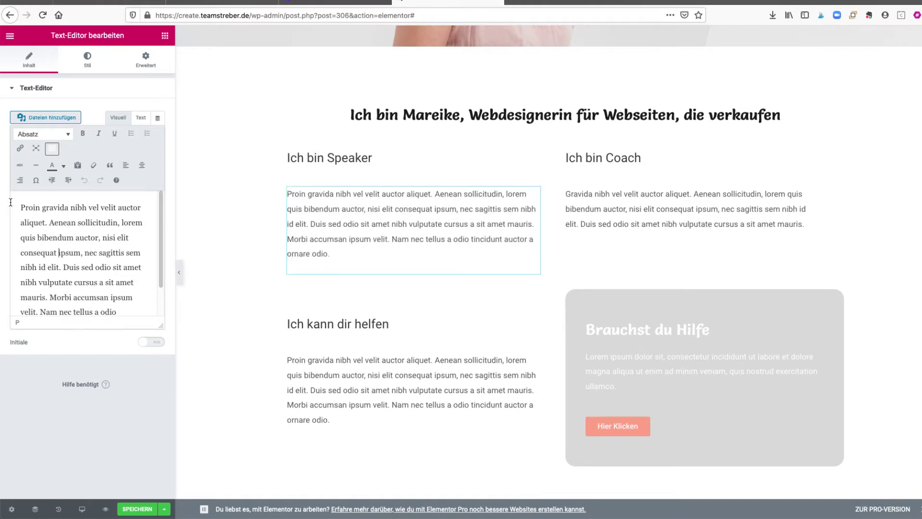
pyautogui.moveTo(18, 205); pyautogui.dragTo(160, 343)
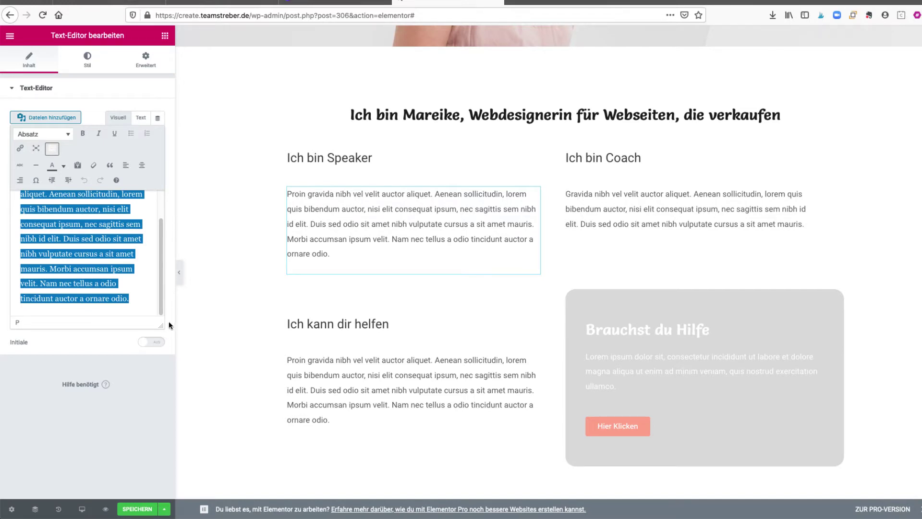
# Set the background colour of the "Brauchst du Hilfe" column to the saved cream colour #FFF1E0.
pyautogui.scroll(-3, 564, 380)
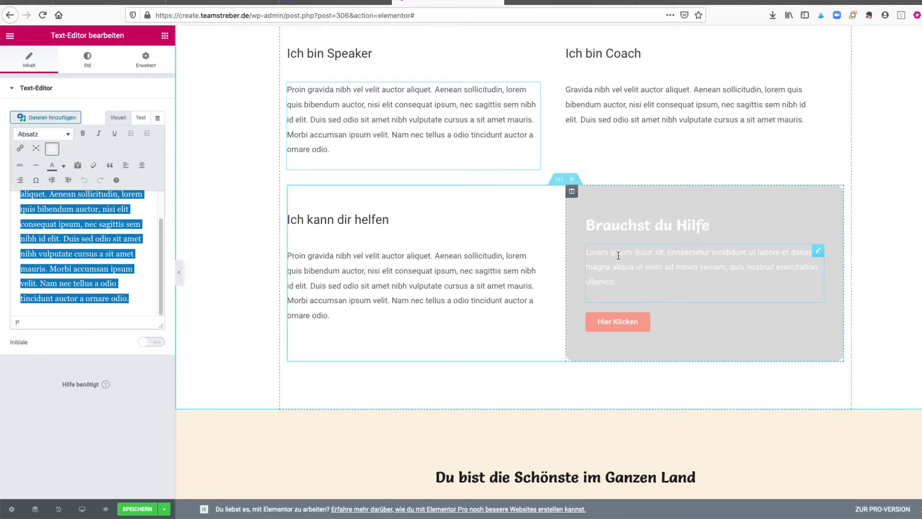
pyautogui.click(572, 193)
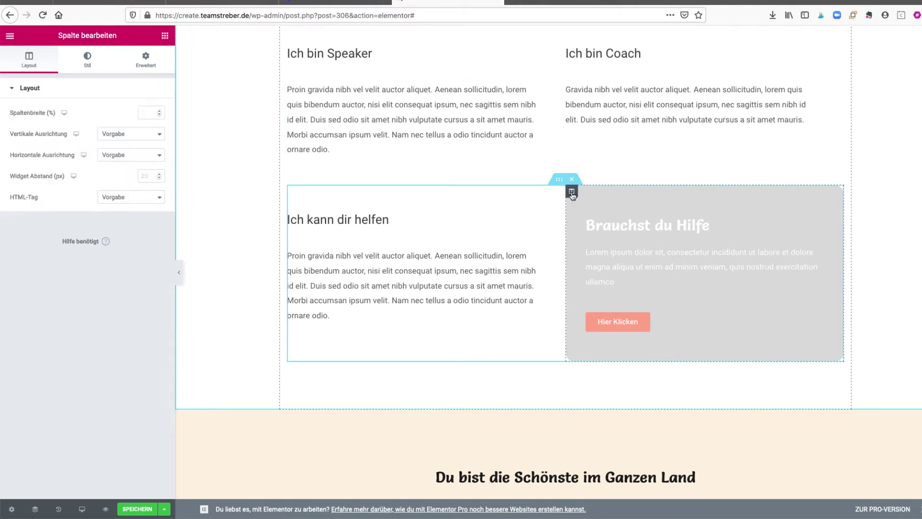
pyautogui.click(88, 67)
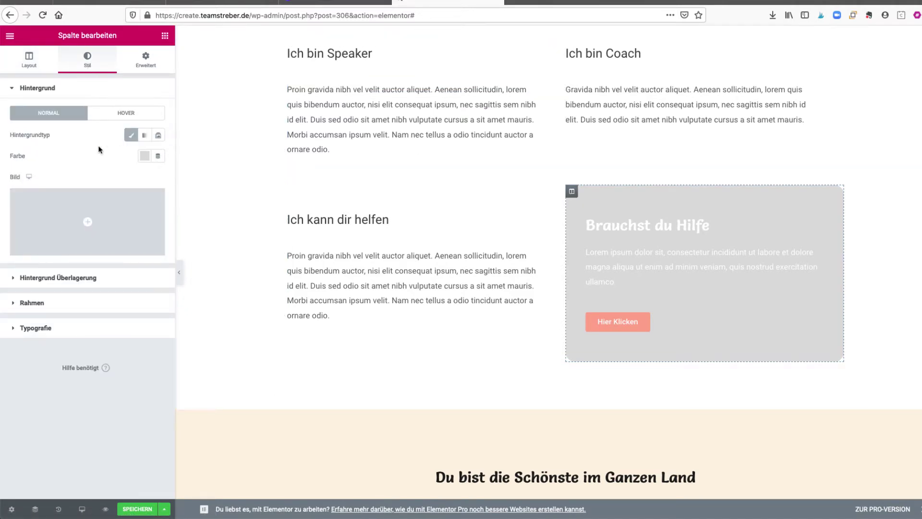
pyautogui.click(144, 156)
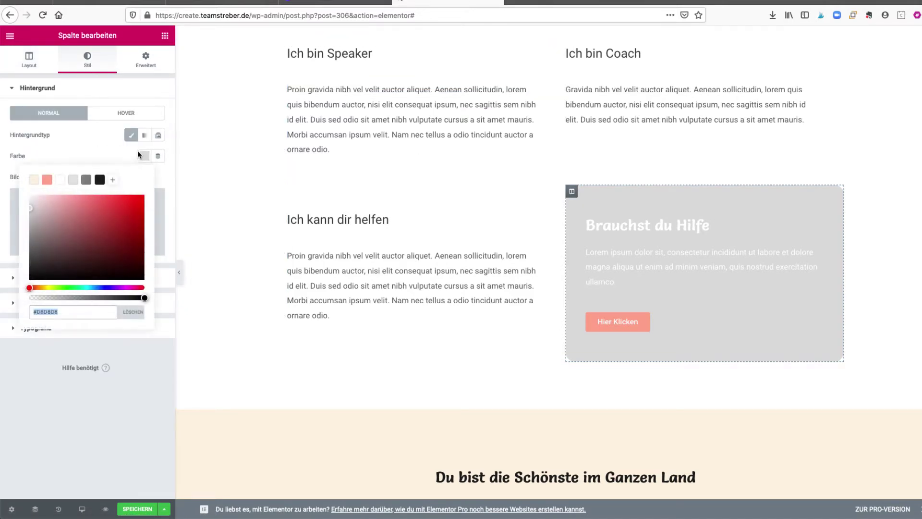
pyautogui.click(35, 181)
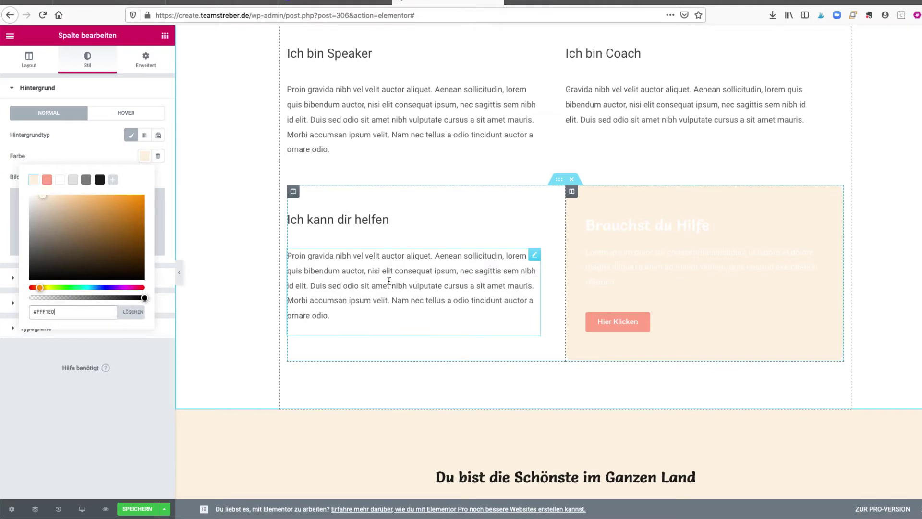
pyautogui.click(97, 136)
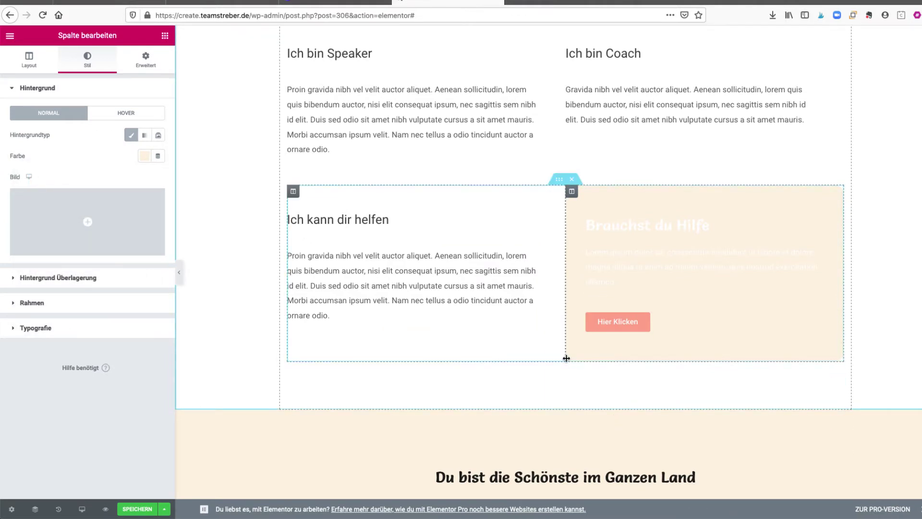
# Try a corner radius of 100 on all corners of the "Brauchst du Hilfe" column and undo the change.
pyautogui.click(43, 303)
pyautogui.doubleClick(27, 225)
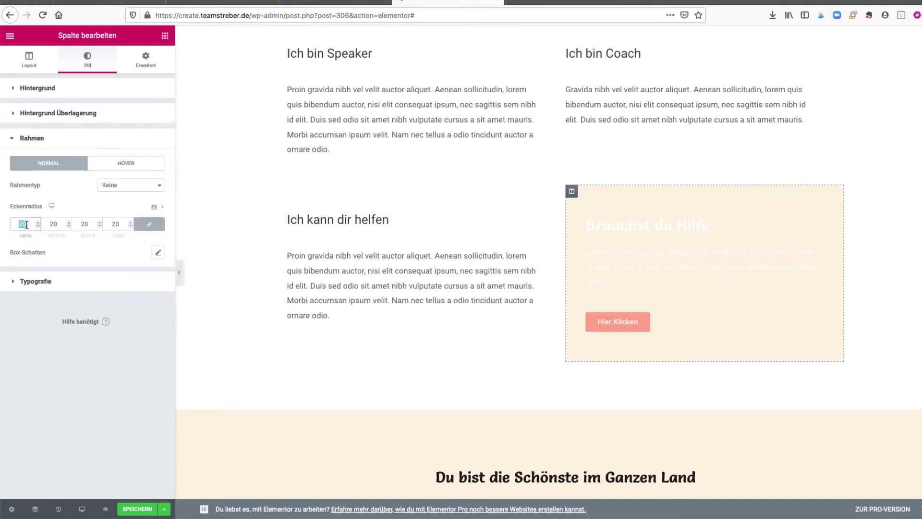
pyautogui.press('BackSpace')
pyautogui.write('100')
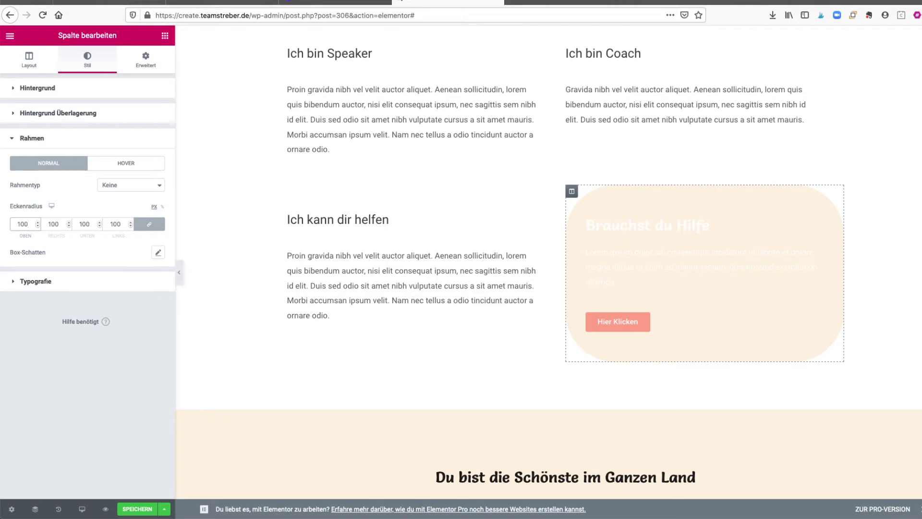
pyautogui.hotkey('ctrl', 'z')
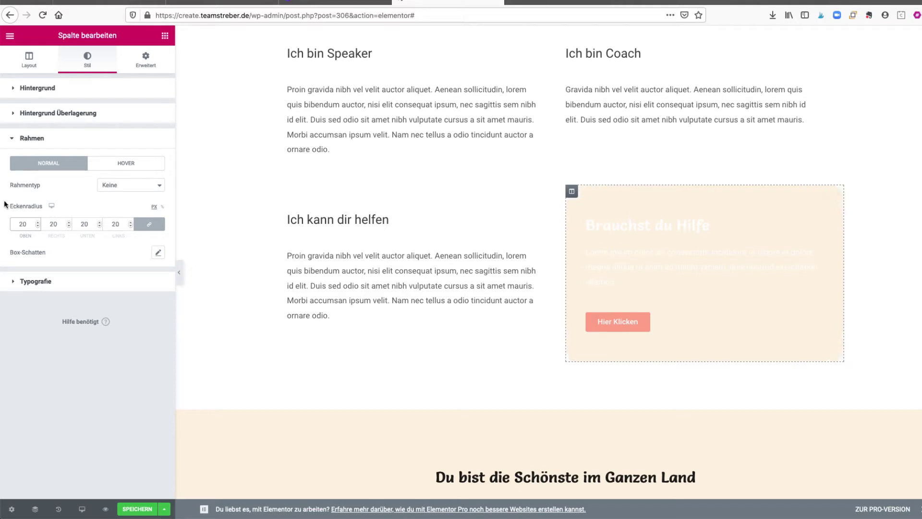
# Unlink the column's corner radius values and set only the Rechts value to 100.
pyautogui.click(149, 226)
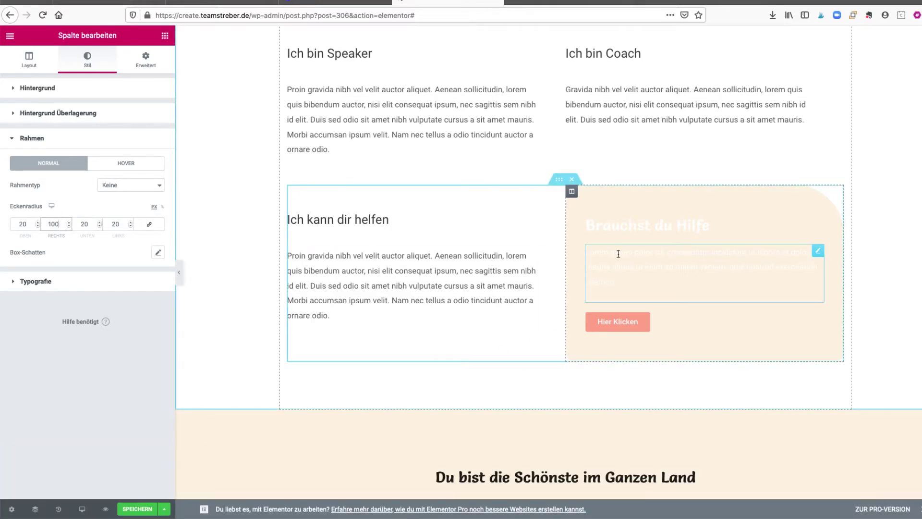
# Clear the custom white text colour of the "Brauchst du Hilfe" heading.
pyautogui.click(613, 229)
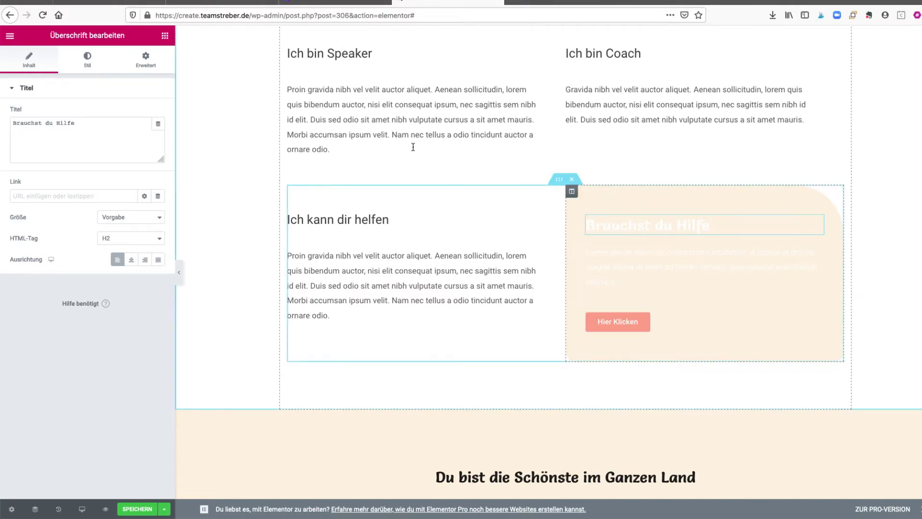
pyautogui.click(85, 63)
pyautogui.click(144, 113)
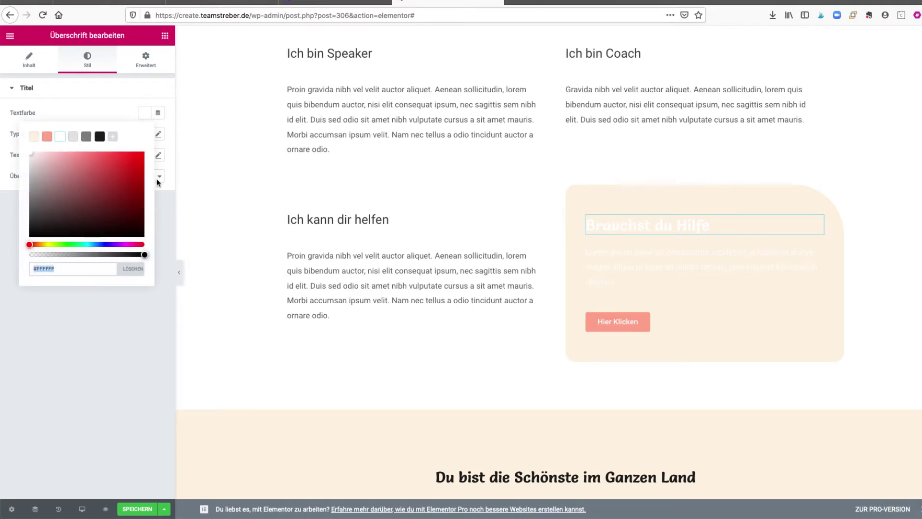
pyautogui.click(143, 269)
# Clear the custom white text colour of the paragraph in the "Brauchst du Hilfe" box.
pyautogui.click(613, 260)
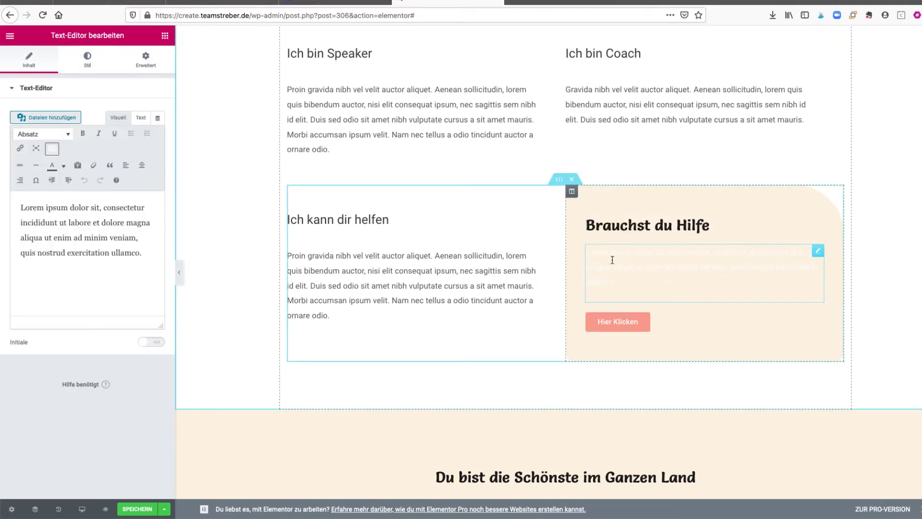
pyautogui.click(87, 60)
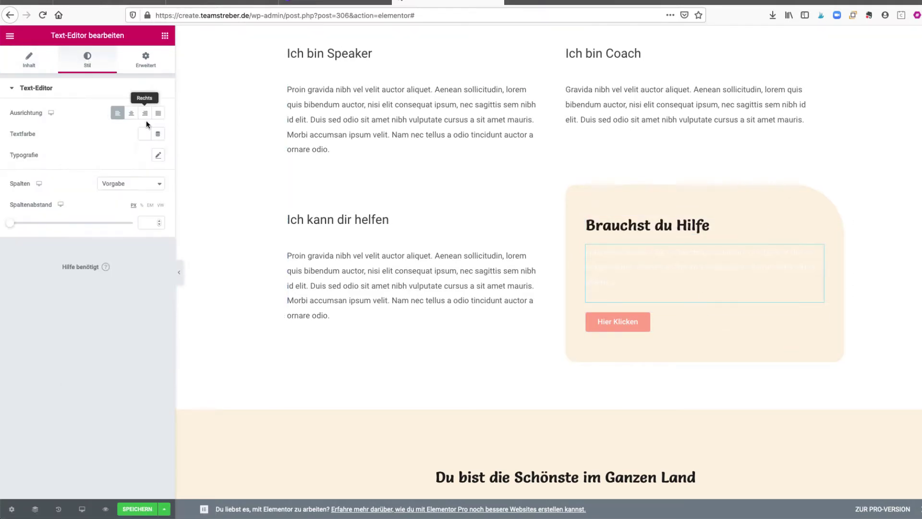
pyautogui.click(145, 134)
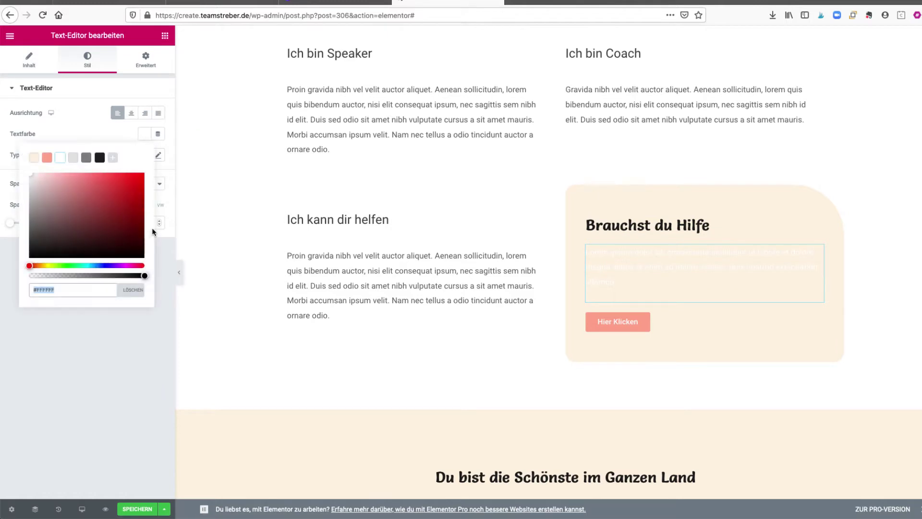
pyautogui.click(130, 290)
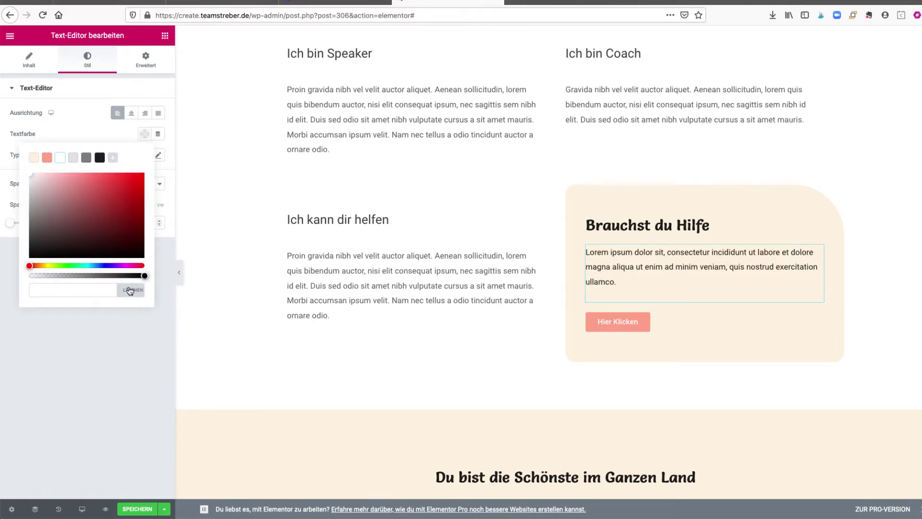
pyautogui.click(480, 378)
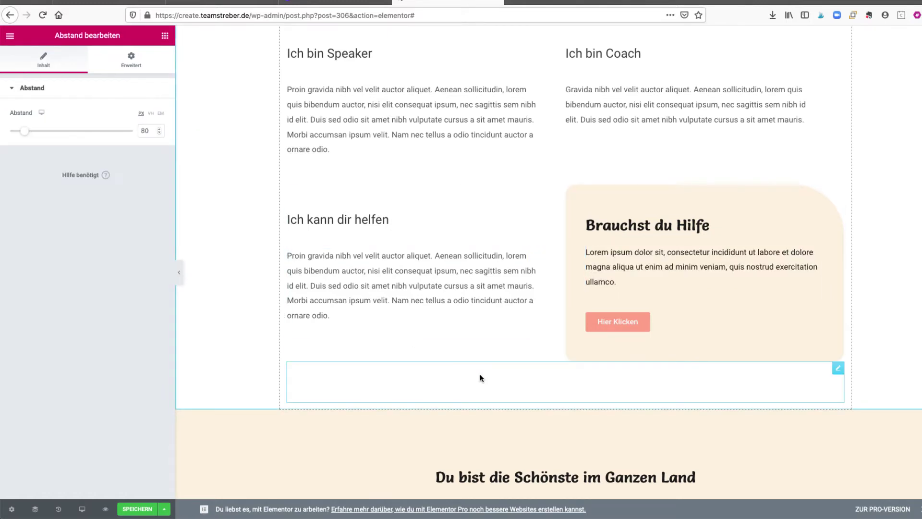
# Label the button in the "Brauchst du Hilfe" box "Mein Angebot" and link it to the Salespage page.
pyautogui.click(629, 324)
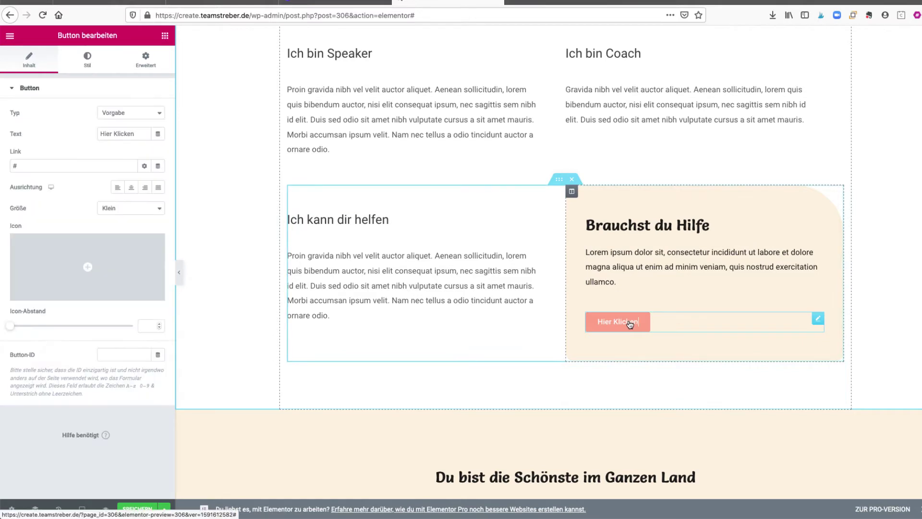
pyautogui.tripleClick(118, 135)
pyautogui.write('Mein Angebot')
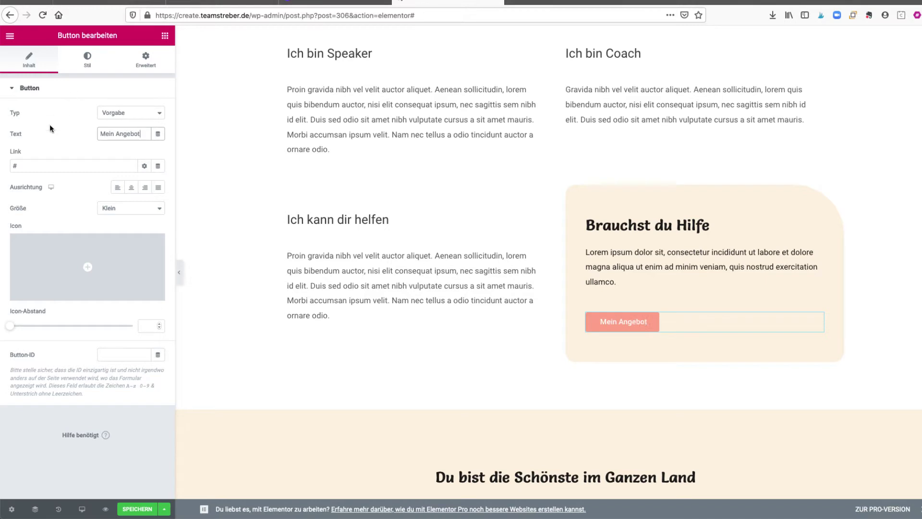
pyautogui.tripleClick(43, 171)
pyautogui.write('sl')
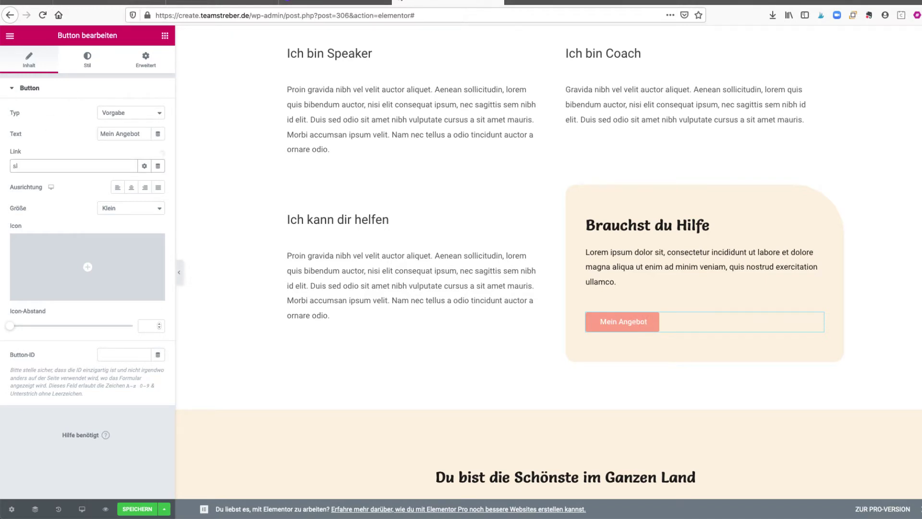
pyautogui.press('BackSpace')
pyautogui.write('ales')
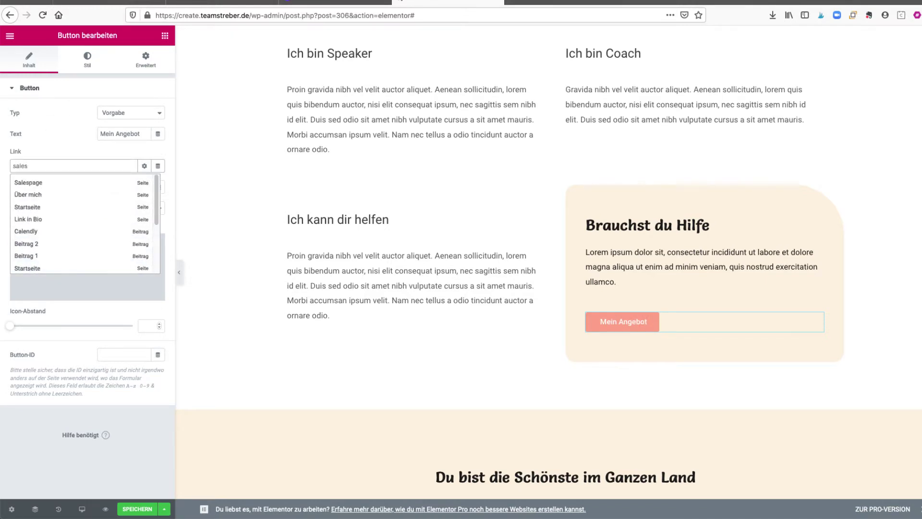
pyautogui.click(23, 184)
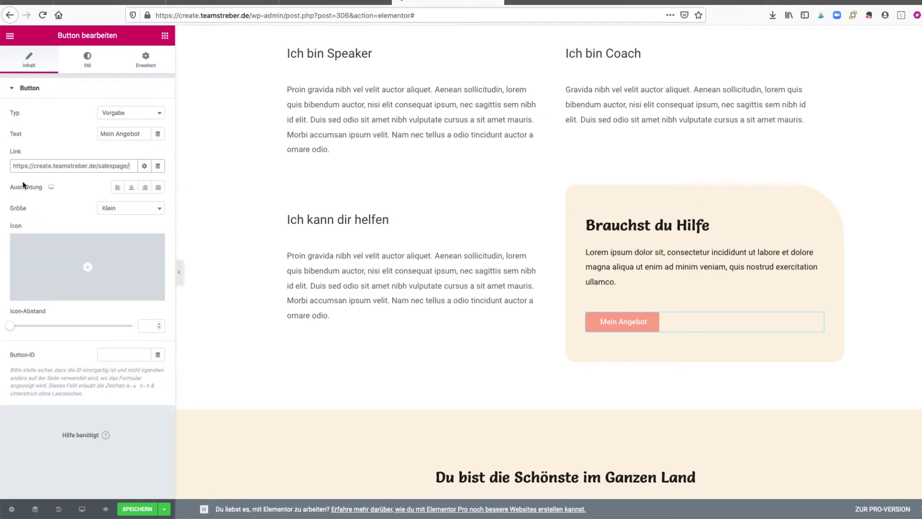
# Change the button's text to "zum Coaching".
pyautogui.tripleClick(123, 134)
pyautogui.write('zum Coaching')
pyautogui.scroll(3, 374, 287)
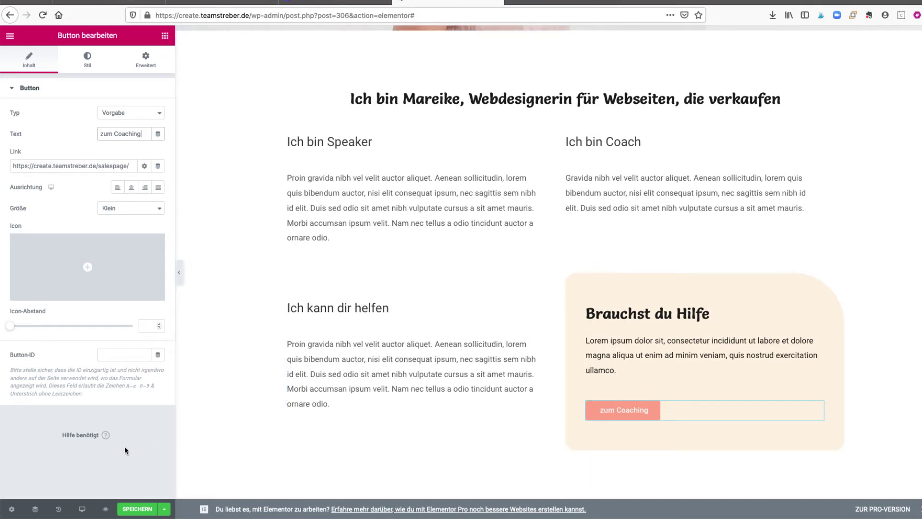
# Switch to the mobile preview and left-align the introductory heading below the header image for mobile.
pyautogui.click(82, 509)
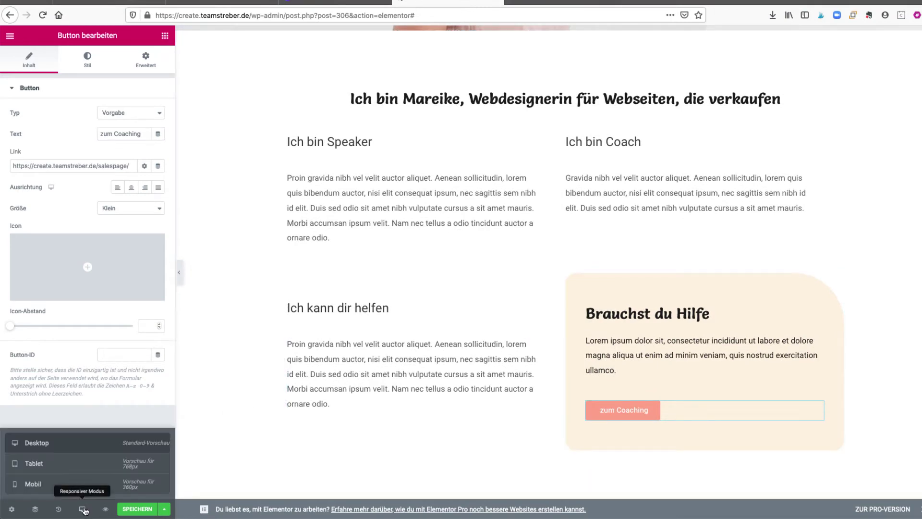
pyautogui.click(66, 483)
pyautogui.scroll(-5, 552, 312)
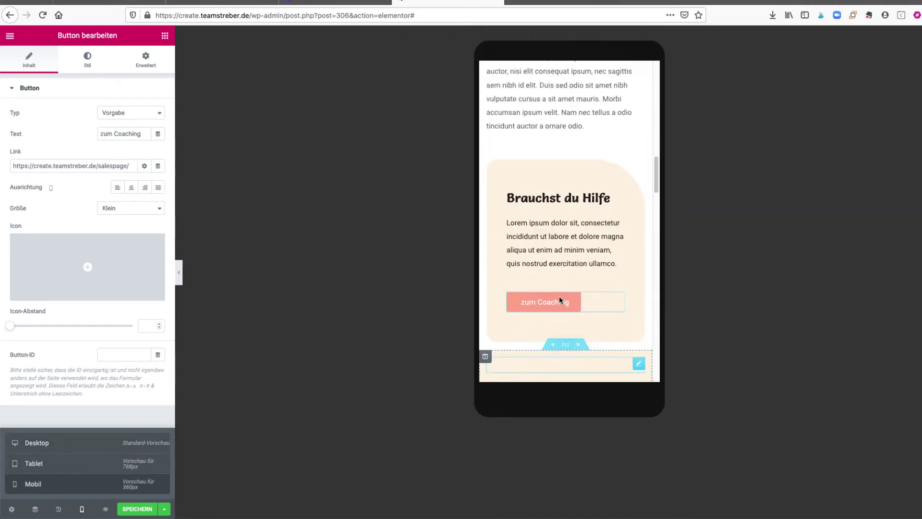
pyautogui.scroll(10, 559, 300)
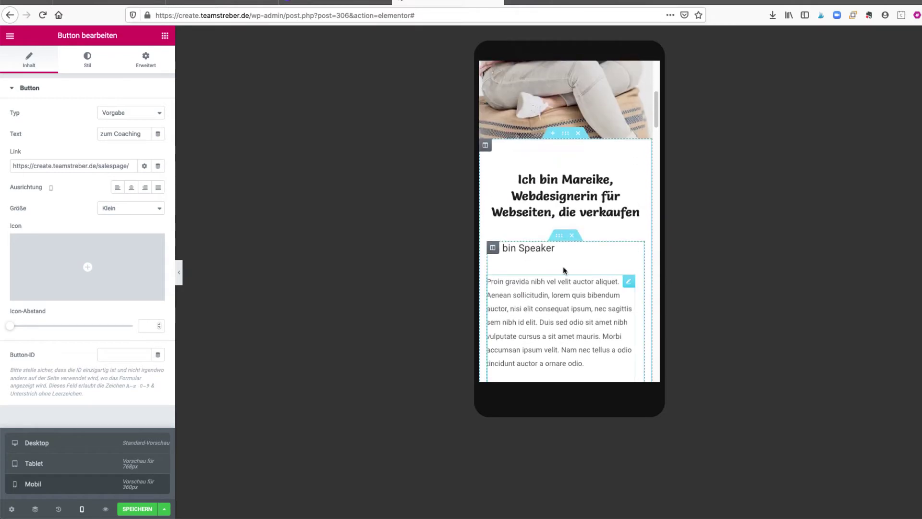
pyautogui.click(544, 204)
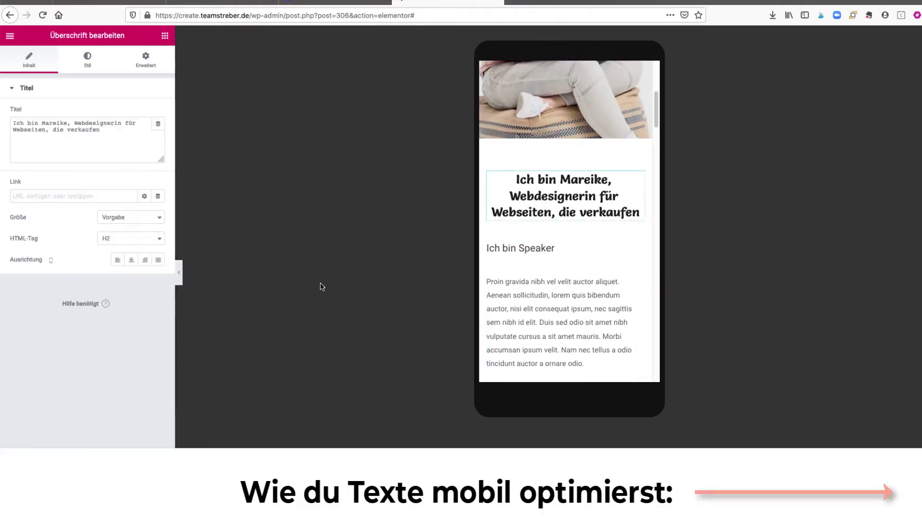
pyautogui.click(118, 261)
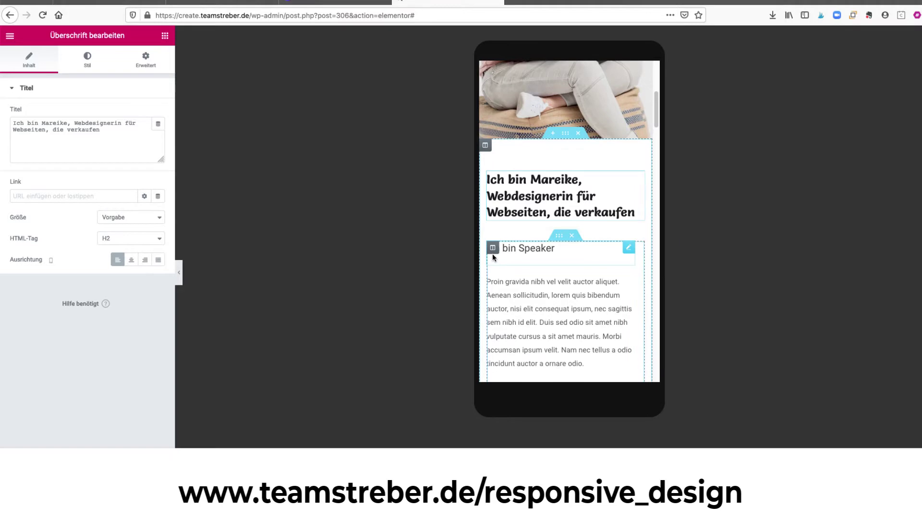
# Add a spacer below the "Brauchst du Hilfe" box and set its mobile height to 17 px.
pyautogui.scroll(-1, 492, 253)
pyautogui.scroll(-5, 520, 294)
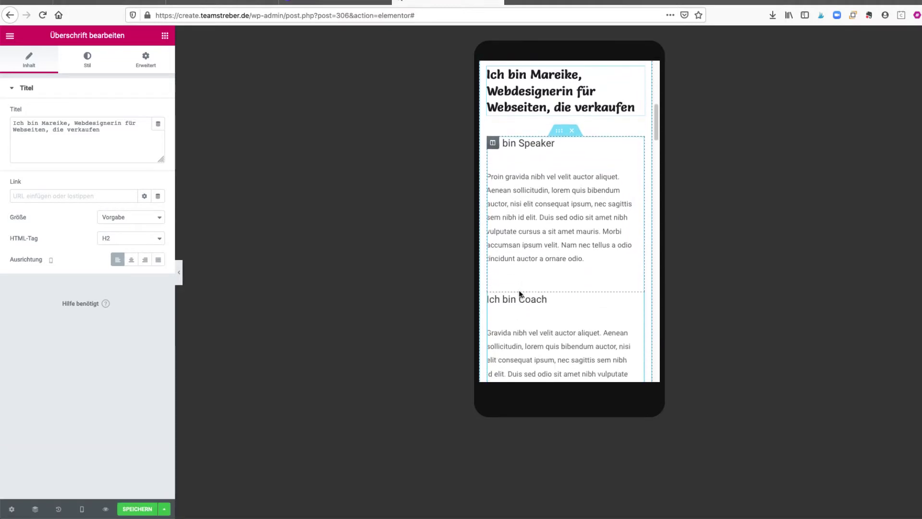
pyautogui.scroll(-4, 520, 294)
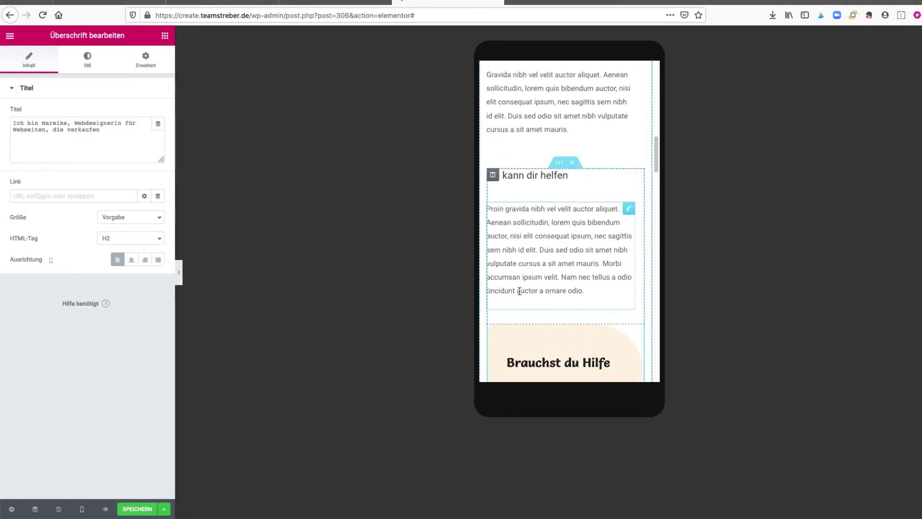
pyautogui.scroll(-4, 518, 288)
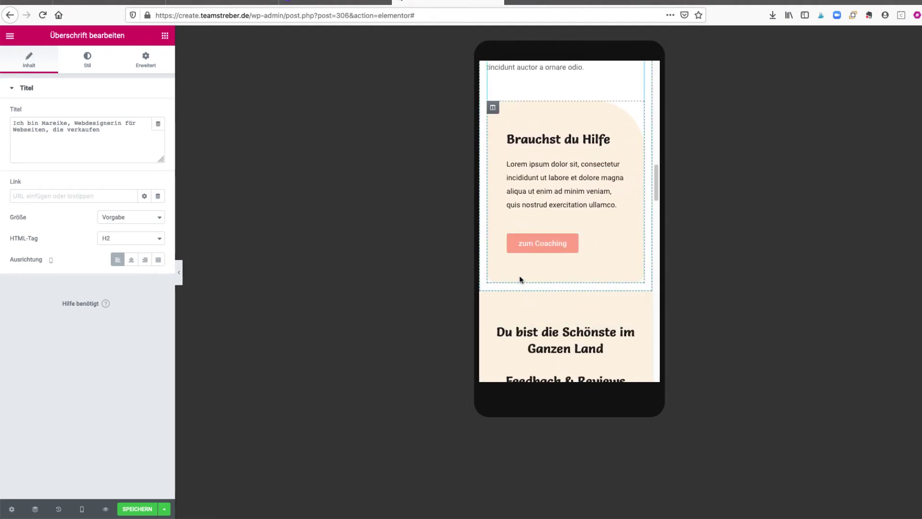
pyautogui.scroll(-1, 518, 286)
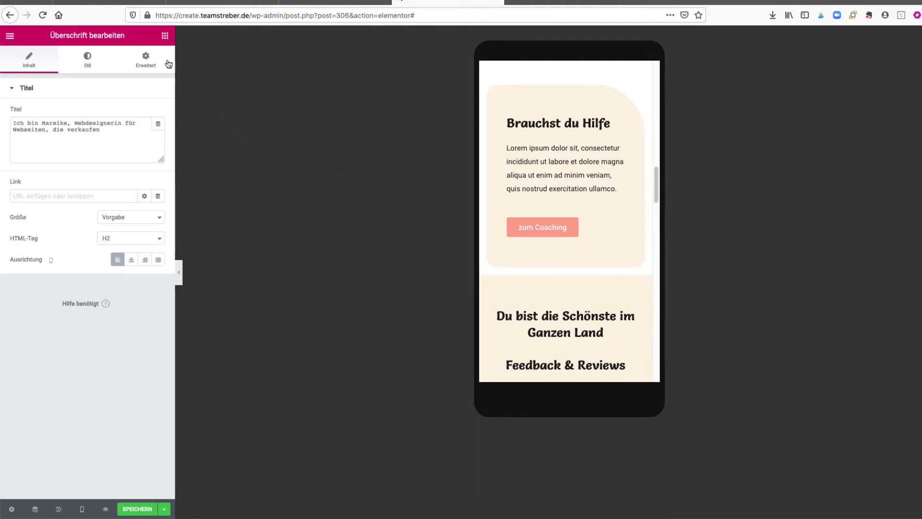
pyautogui.click(166, 40)
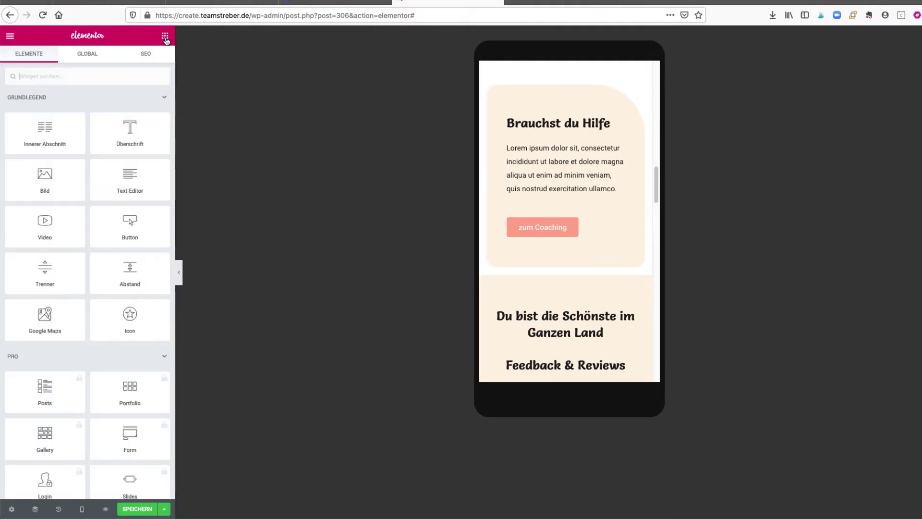
pyautogui.moveTo(129, 269); pyautogui.dragTo(531, 257)
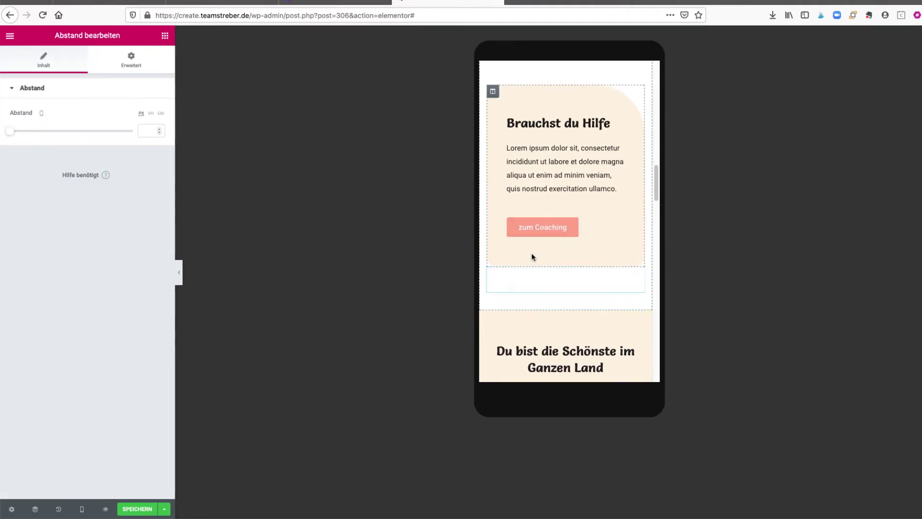
pyautogui.moveTo(14, 132); pyautogui.dragTo(12, 133)
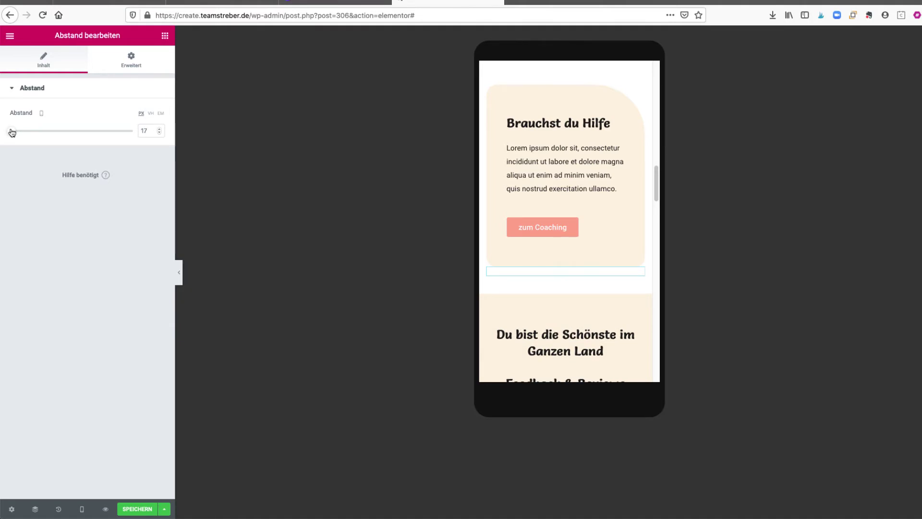
# Return to the desktop preview and review the background colour changes between the page's sections.
pyautogui.click(81, 509)
pyautogui.click(62, 444)
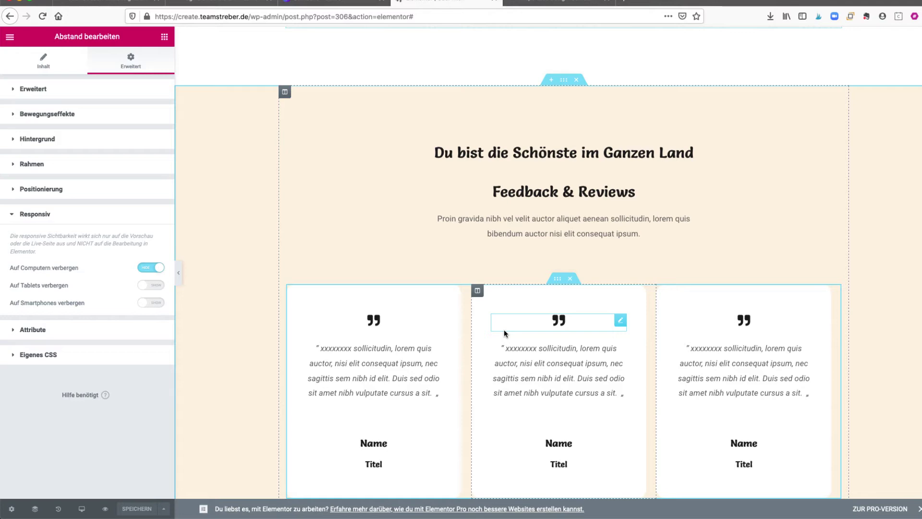
pyautogui.scroll(3, 504, 329)
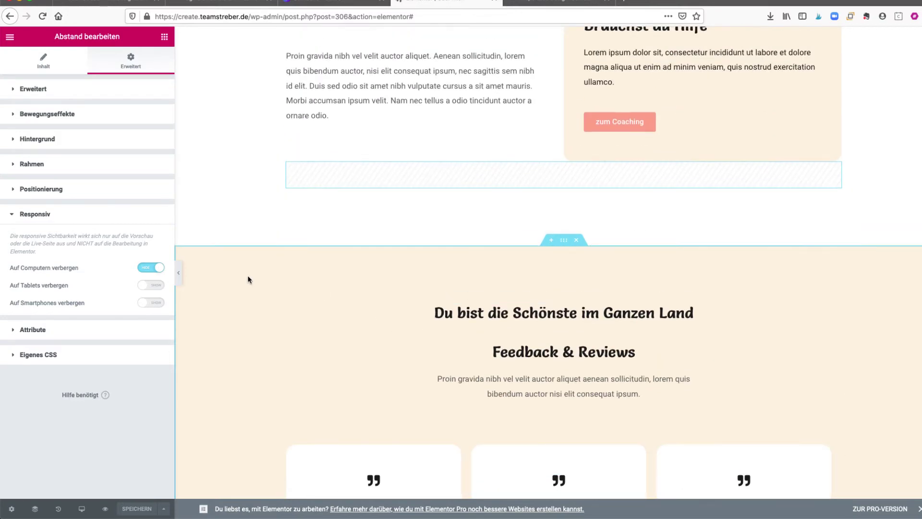
pyautogui.scroll(6, 241, 269)
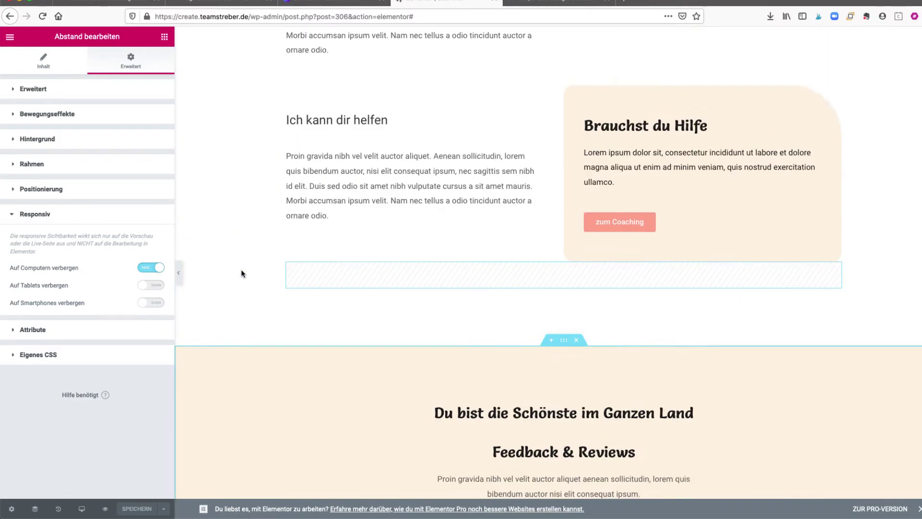
pyautogui.scroll(2, 241, 271)
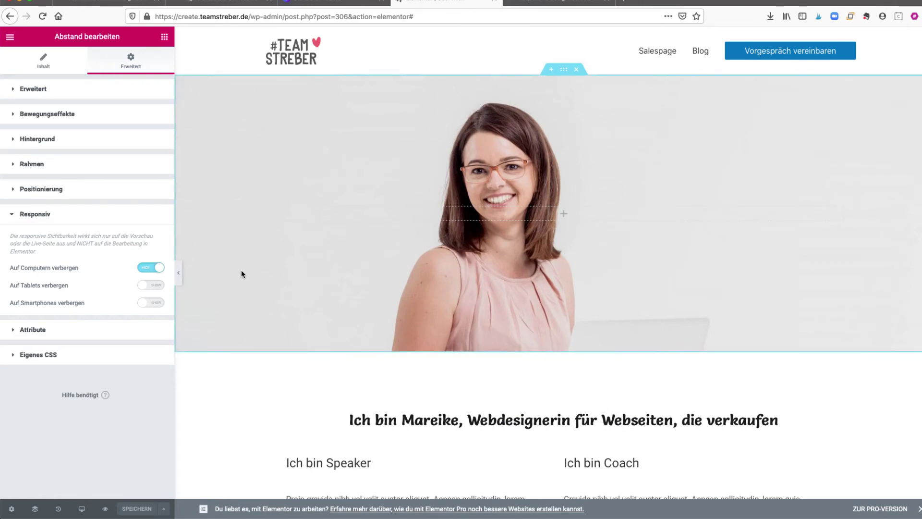
pyautogui.scroll(-2, 277, 274)
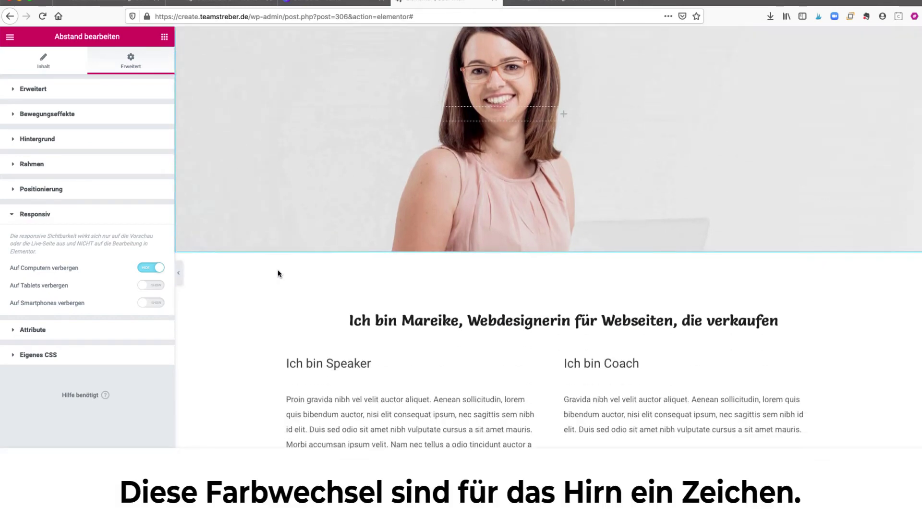
pyautogui.scroll(-15, 270, 282)
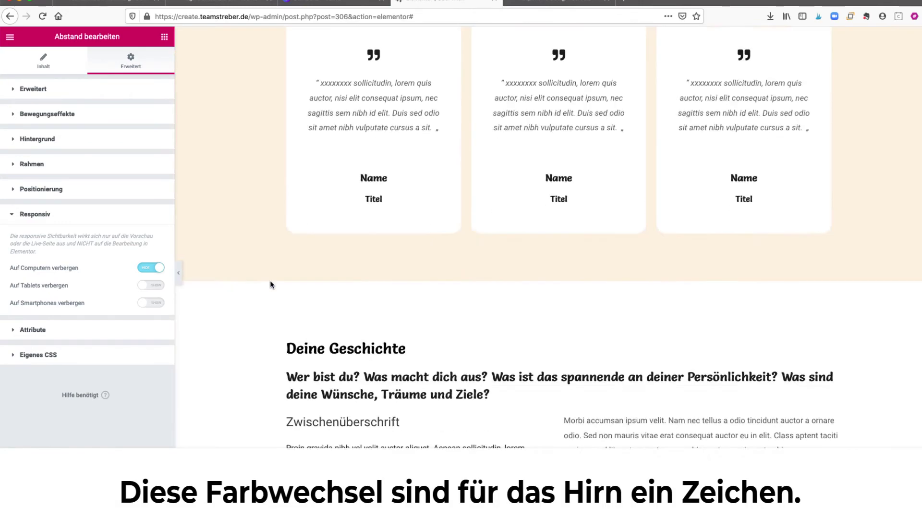
pyautogui.scroll(-9, 270, 284)
pyautogui.scroll(8, 269, 285)
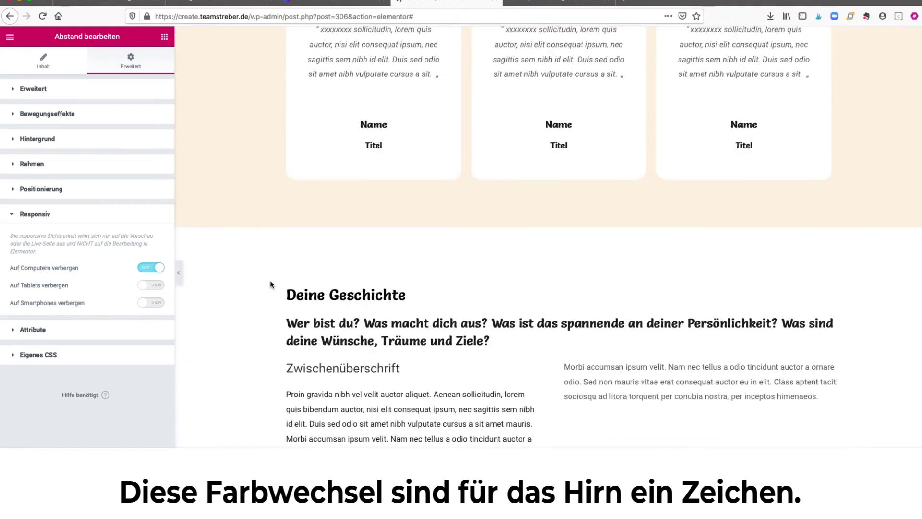
pyautogui.scroll(7, 270, 281)
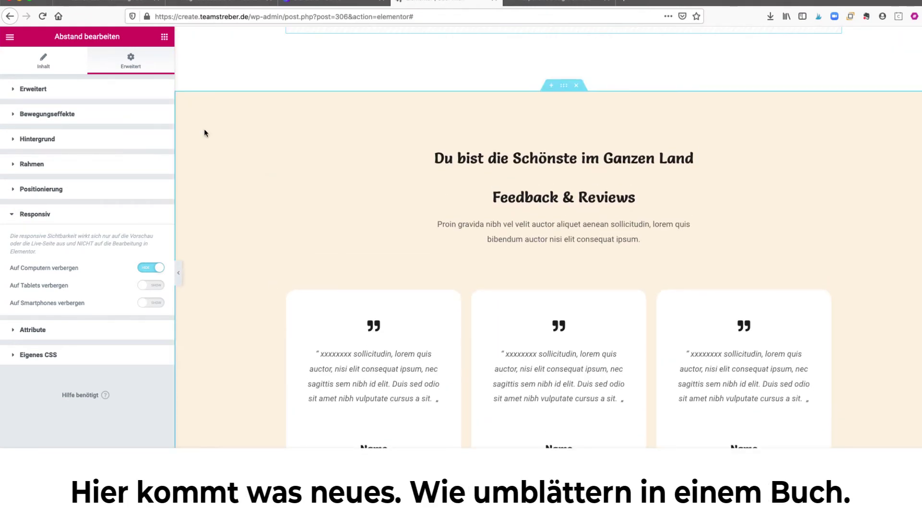
pyautogui.scroll(1, 203, 129)
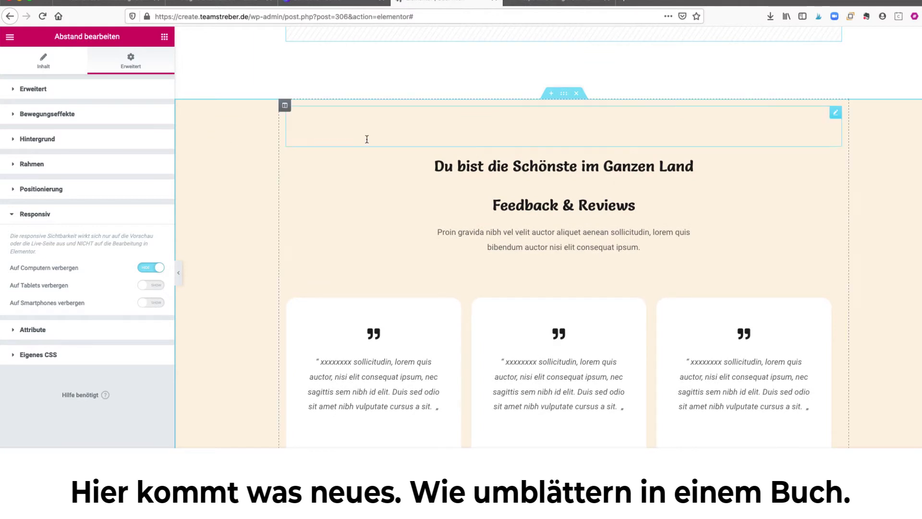
# Open the section settings of the "Du bist die Schönste im Ganzen Land" feedback section.
pyautogui.click(564, 95)
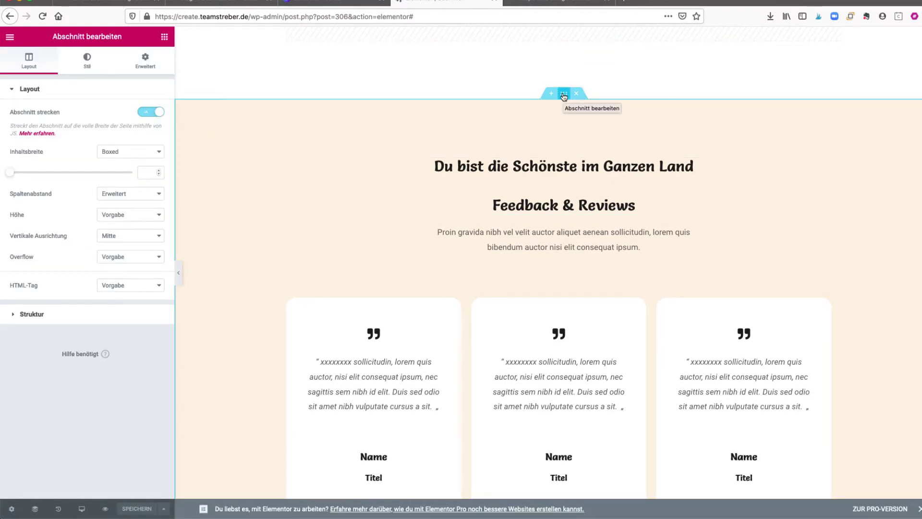